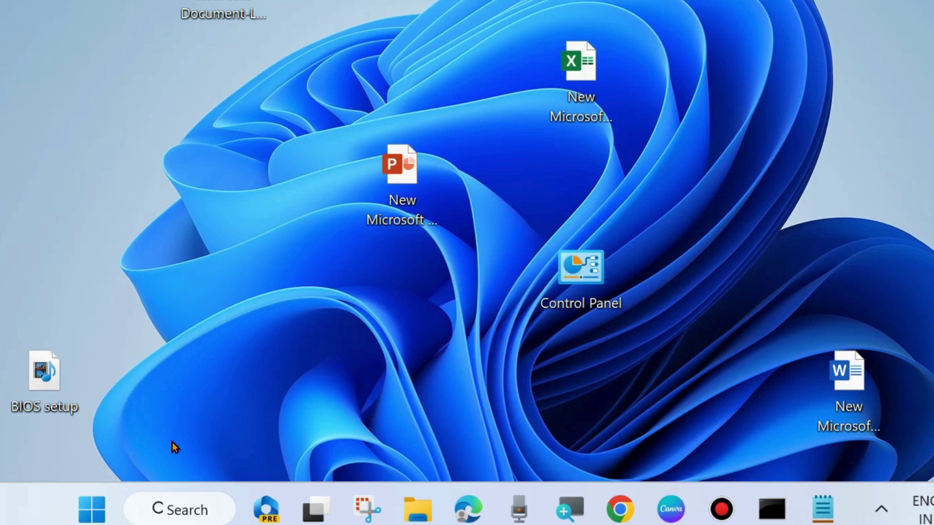
Go to Settings > Apps > Installed apps, filter by 'store', and open Microsoft Store's '...' menu
right_click(93, 512)
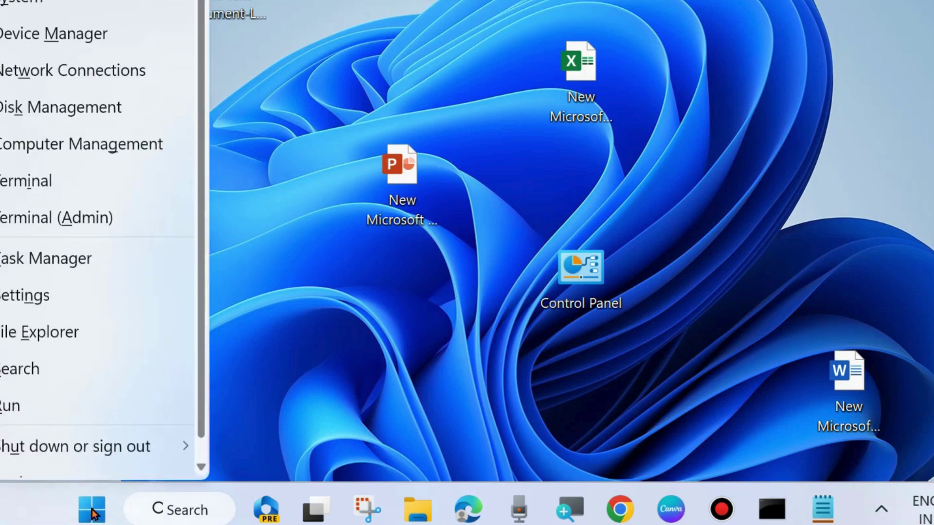
click(47, 298)
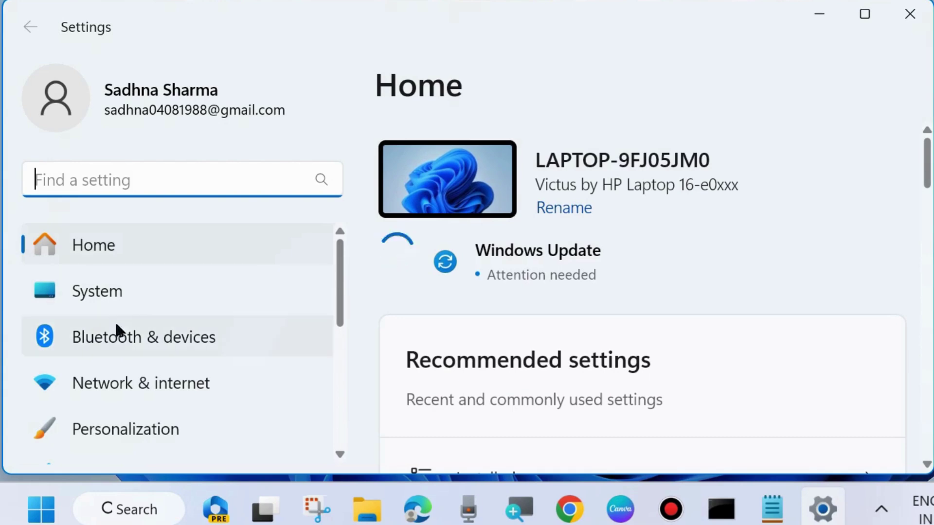
scroll(119, 357, down, 3)
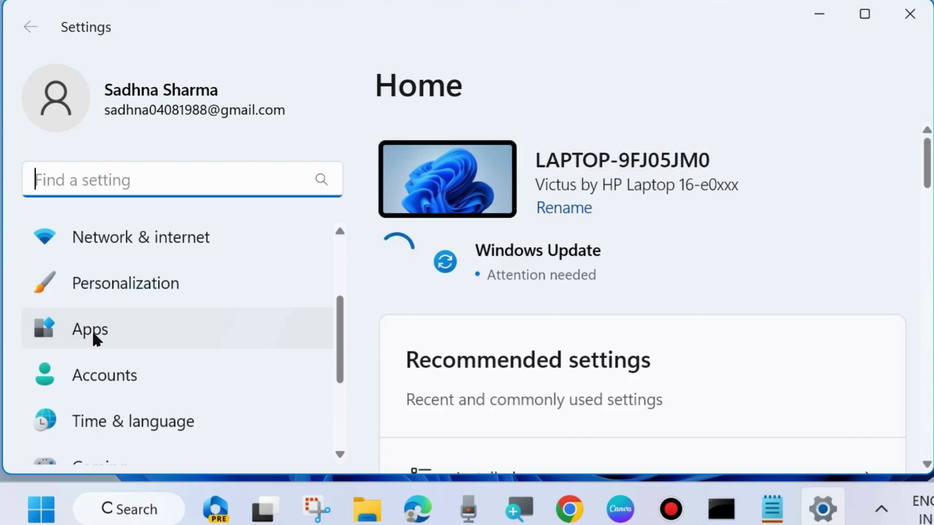
click(91, 329)
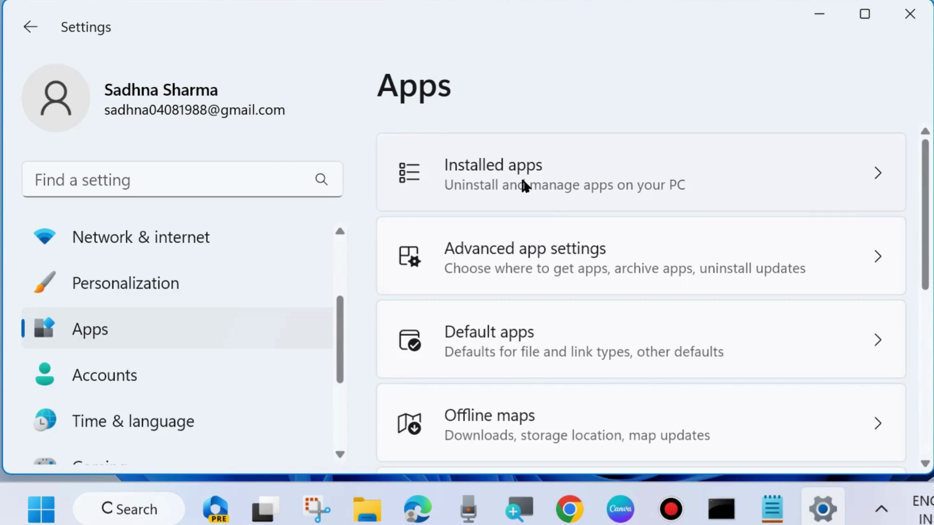
click(522, 180)
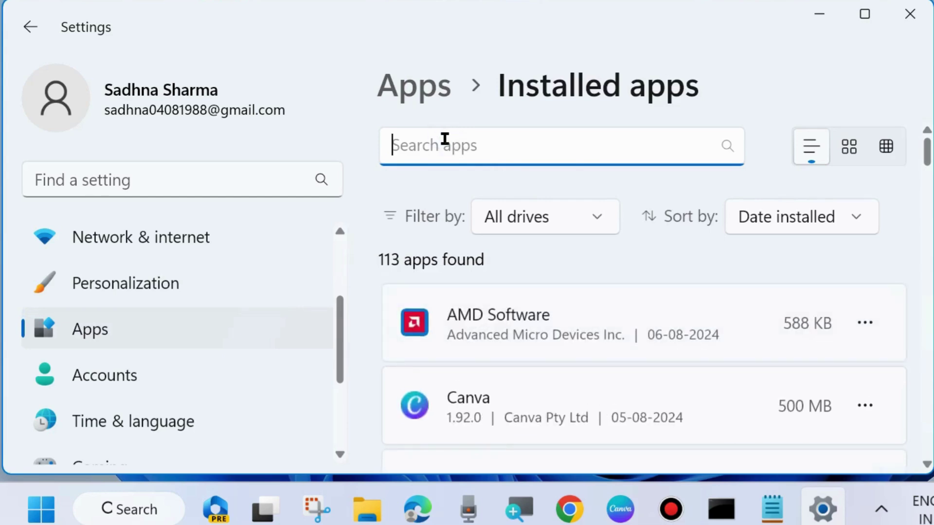
text(sto)
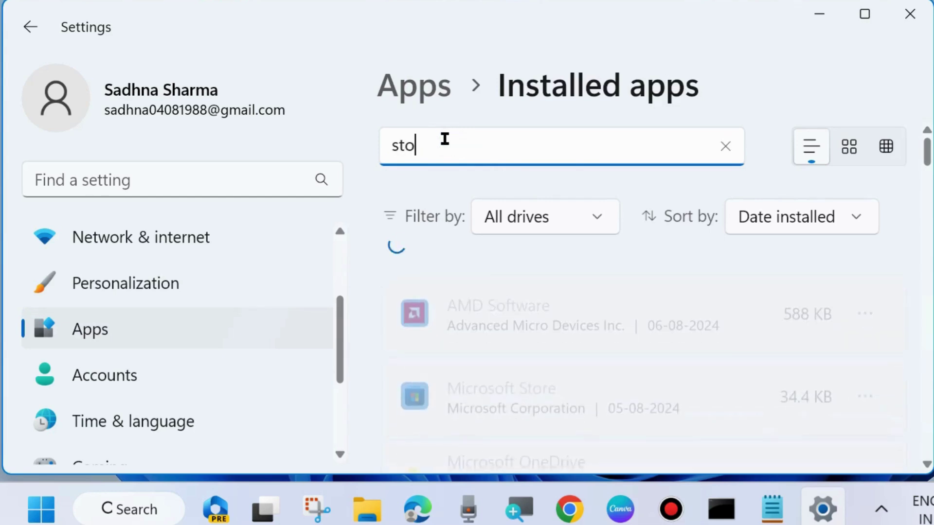
text(re)
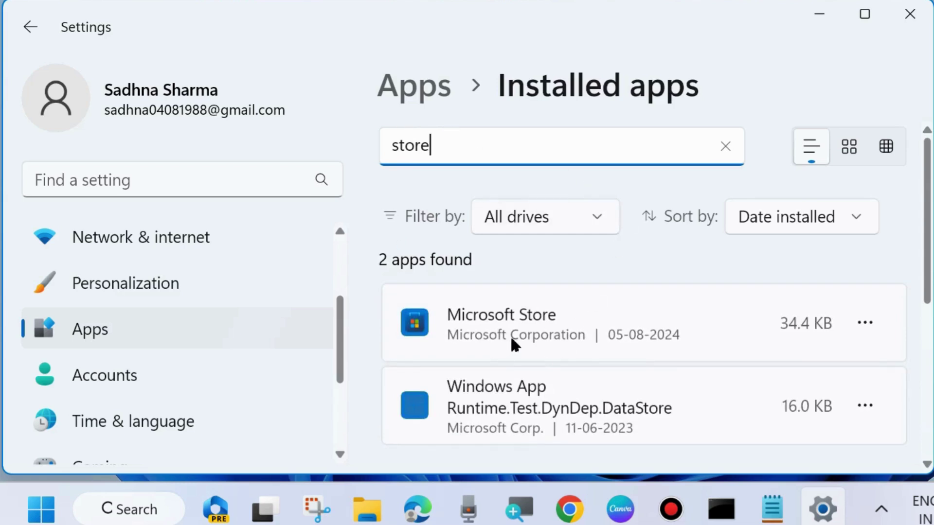
click(863, 323)
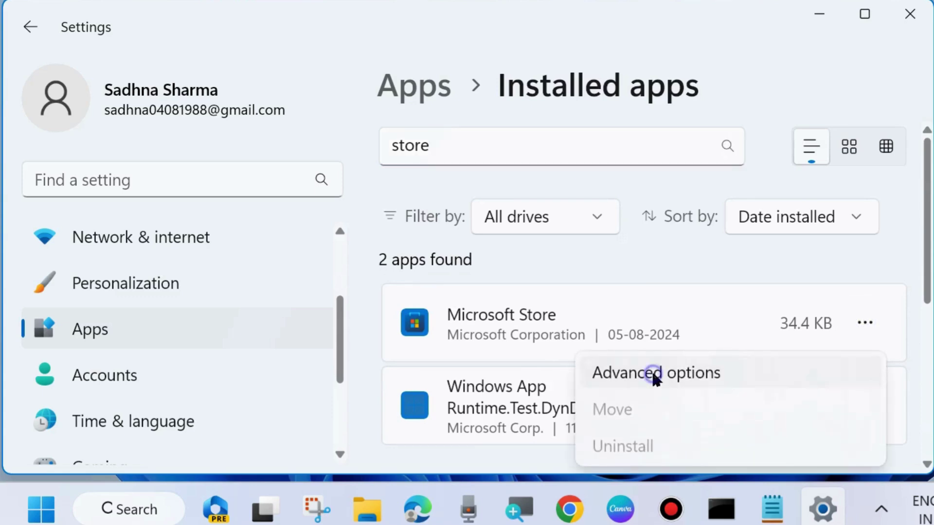
Open Microsoft Store's advanced options and run Repair
click(654, 375)
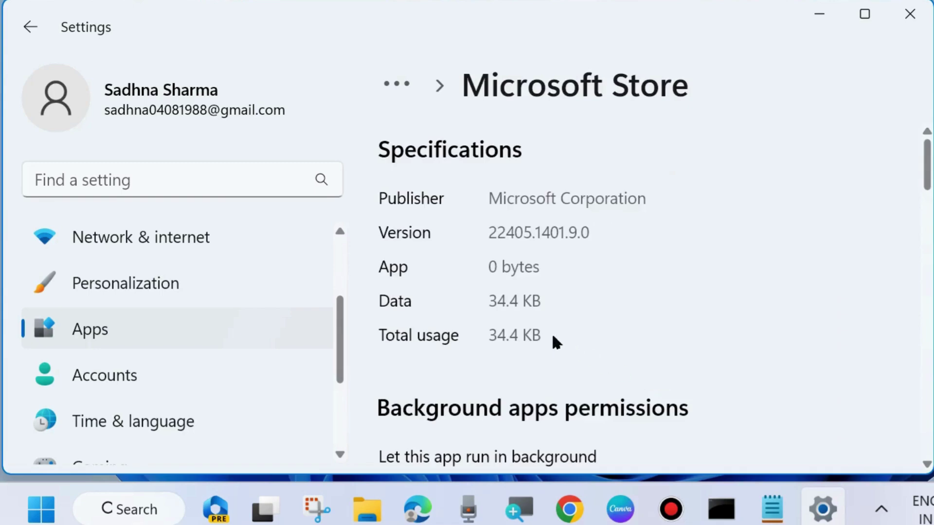
scroll(711, 345, down, 6)
scroll(711, 341, down, 10)
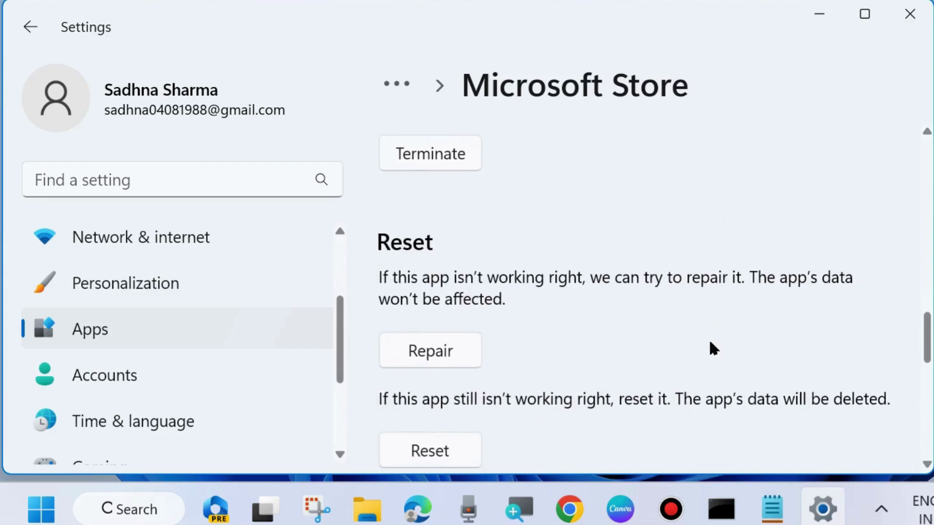
scroll(711, 342, down, 2)
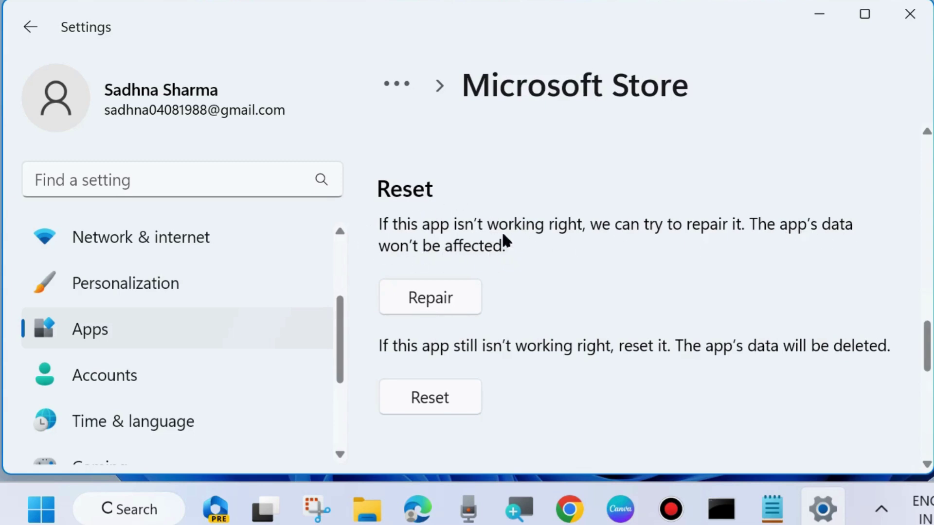
click(428, 297)
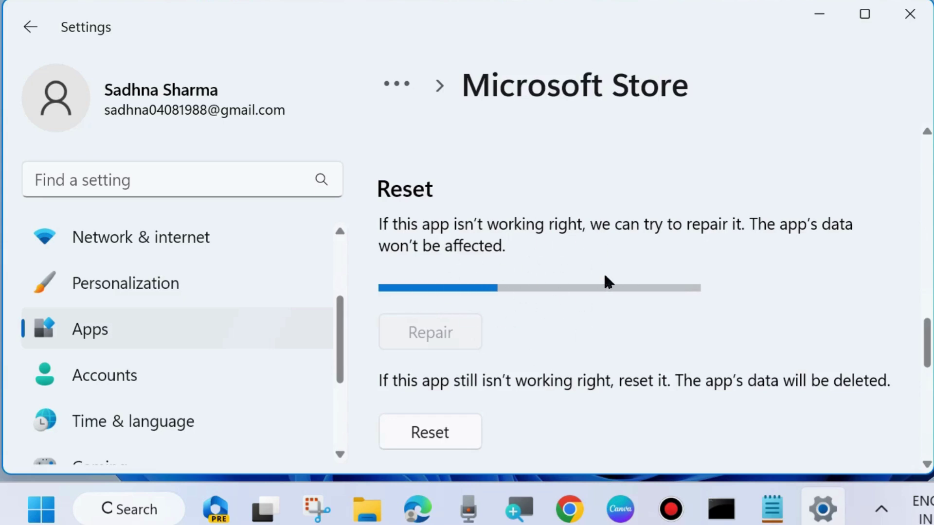
Reset the Microsoft Store app, confirming deletion of its data
scroll(555, 348, down, 1)
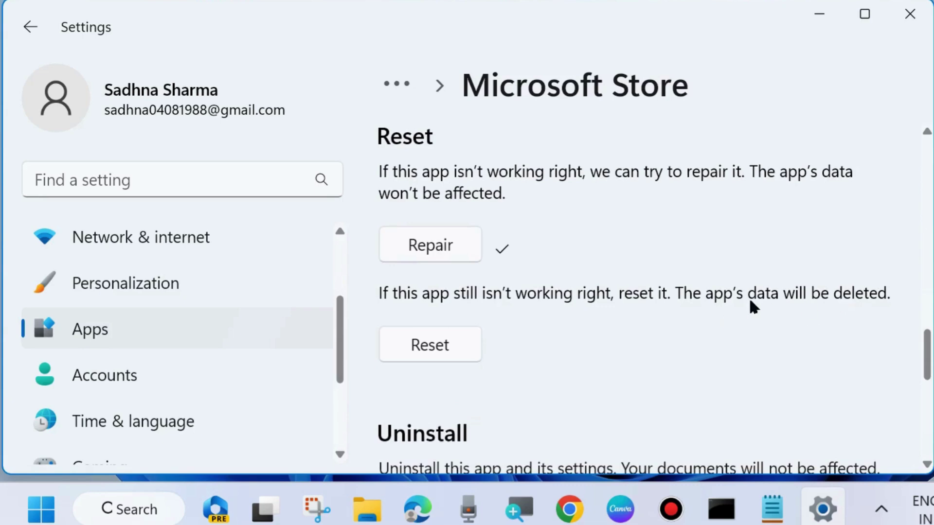
click(439, 347)
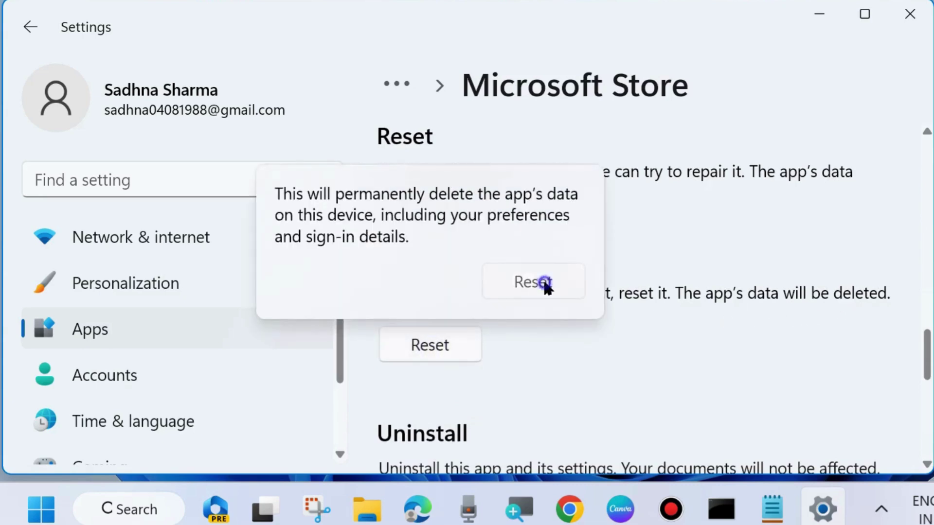
click(544, 284)
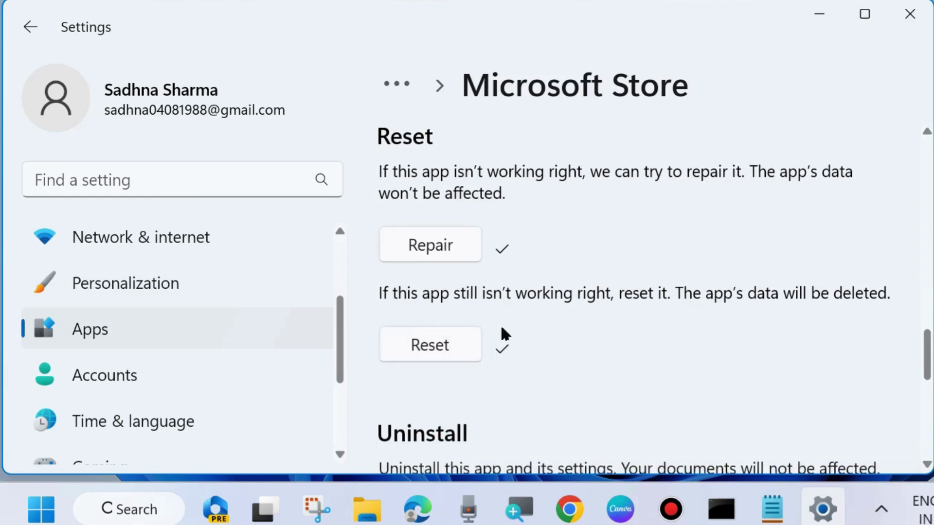
Close Settings and launch the Windows Store Apps troubleshooter via a 'store troub' search
click(908, 15)
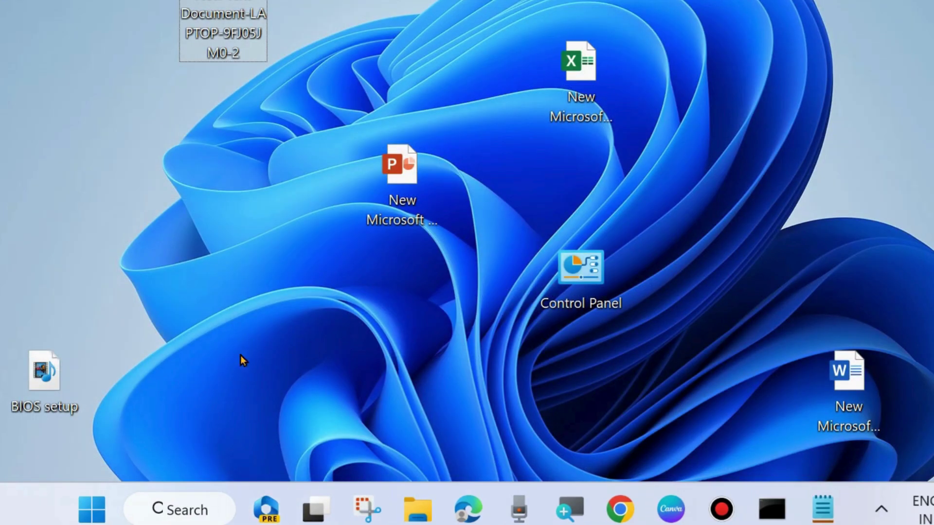
click(182, 510)
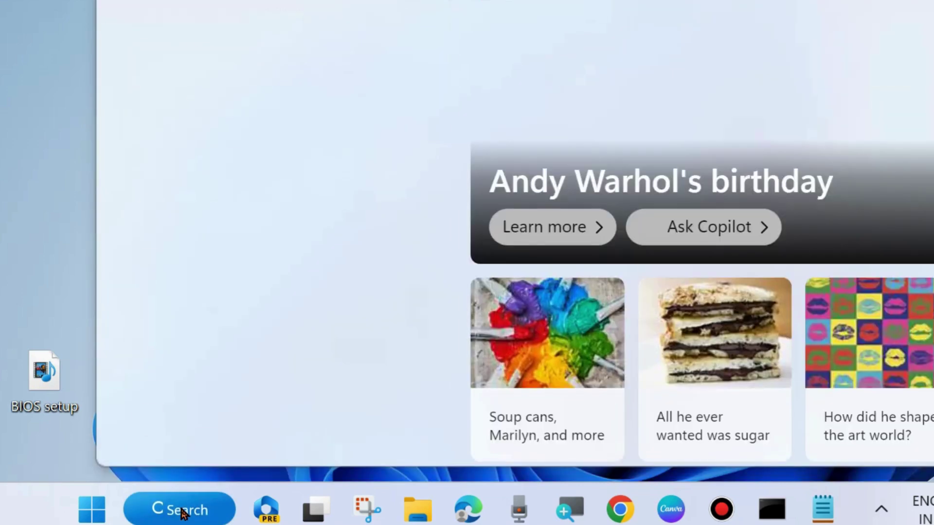
text(store troub)
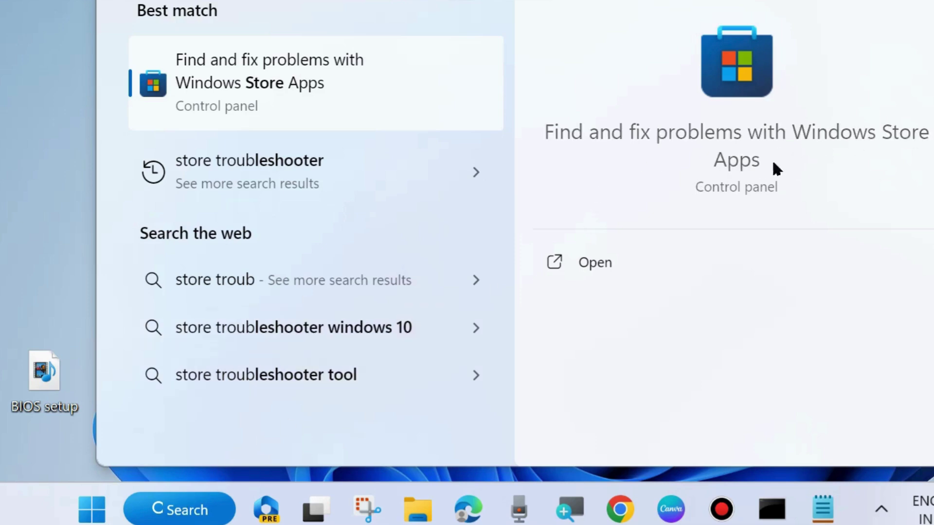
click(599, 264)
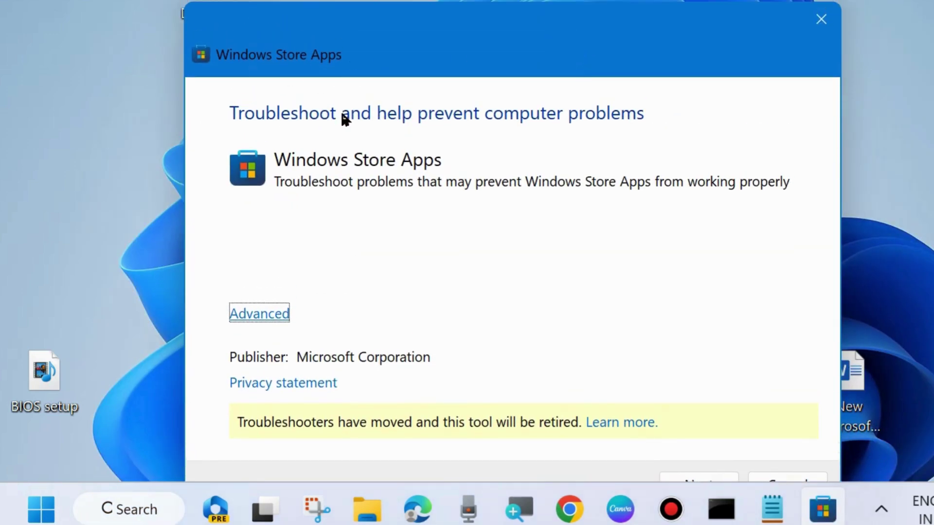
Enable Apply repairs automatically, start the troubleshooter's detection, then close it
click(245, 314)
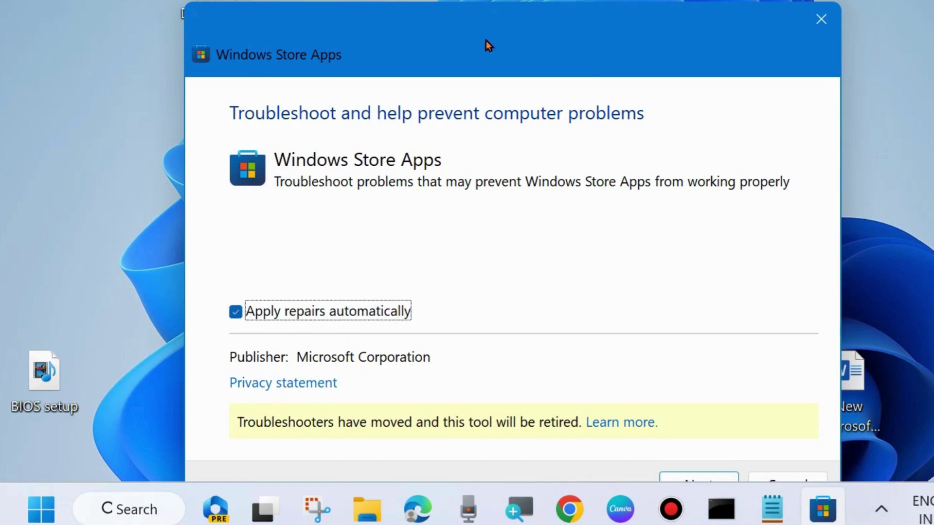
drag(486, 40, 486, 0)
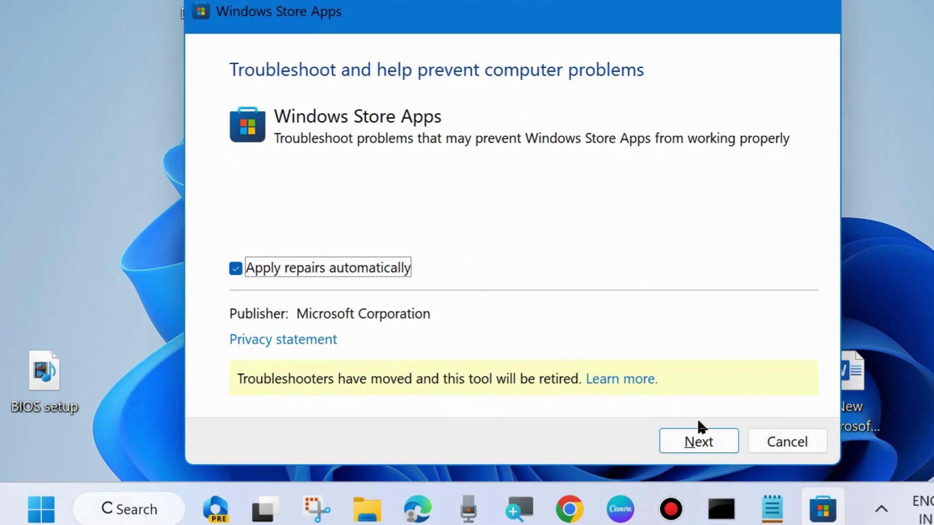
click(698, 440)
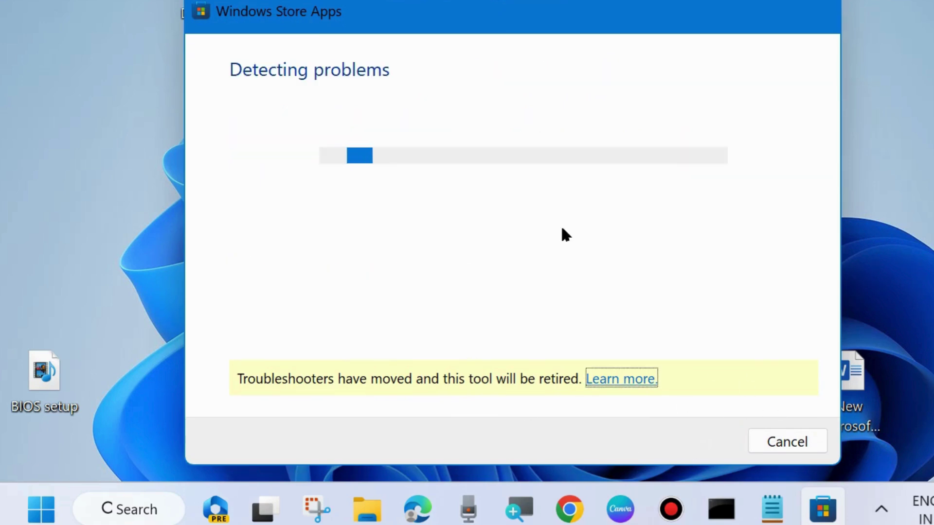
drag(482, 21, 491, 46)
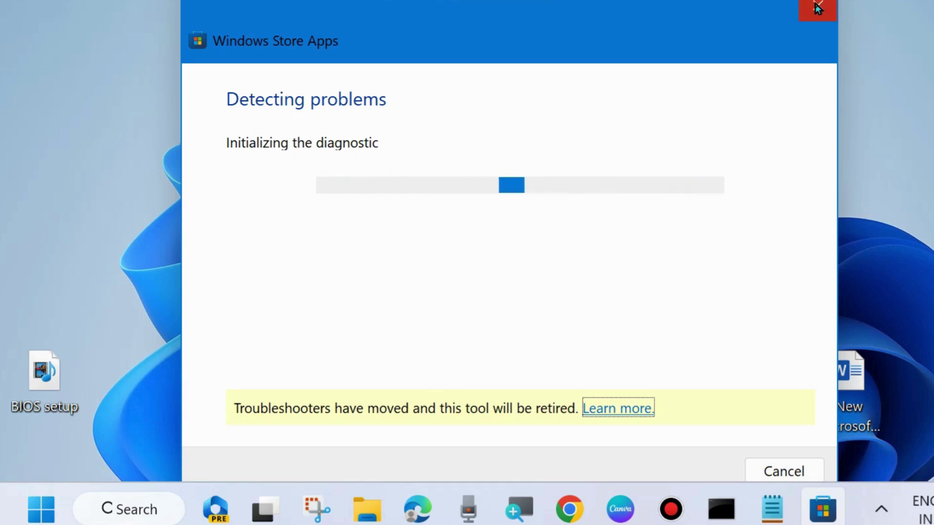
click(828, 11)
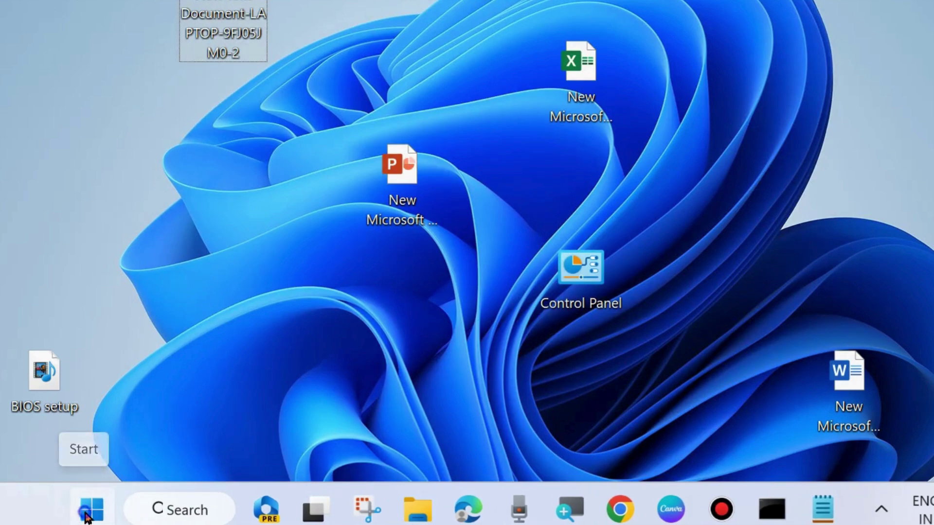
Run wsreset.exe from the Run dialog to reset the Microsoft Store
right_click(88, 517)
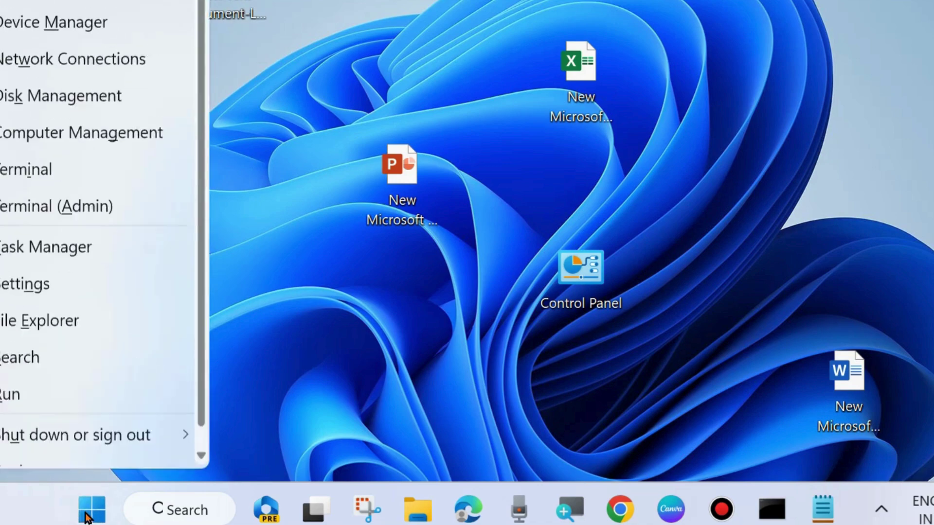
click(20, 399)
drag(107, 228, 500, 58)
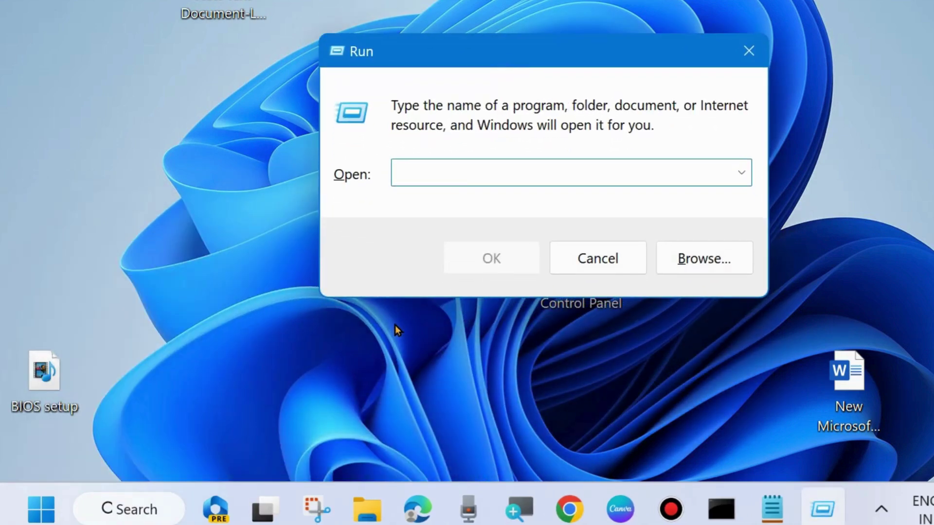
text(ws)
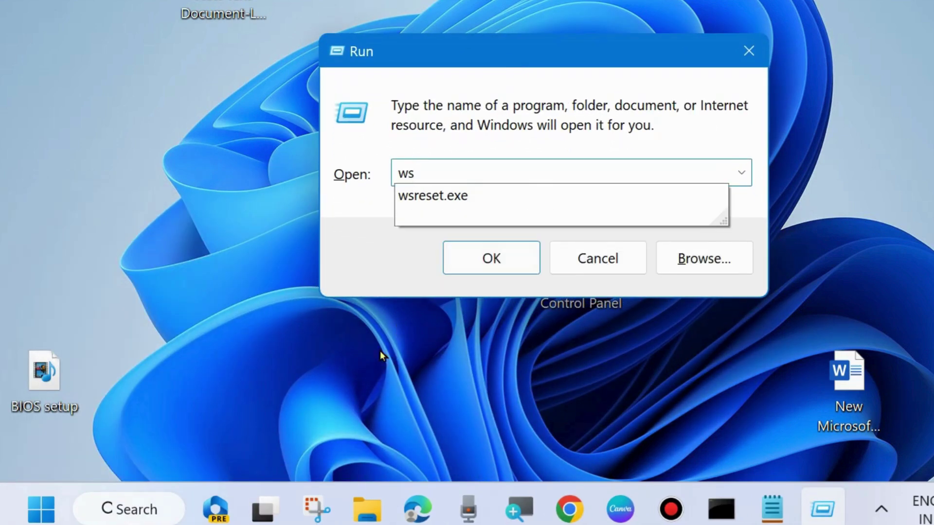
click(439, 195)
click(495, 168)
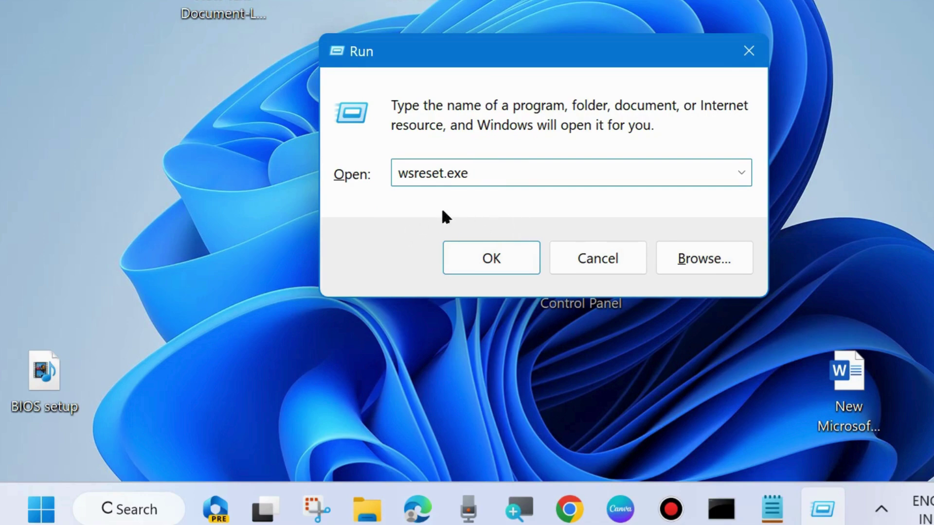
click(491, 258)
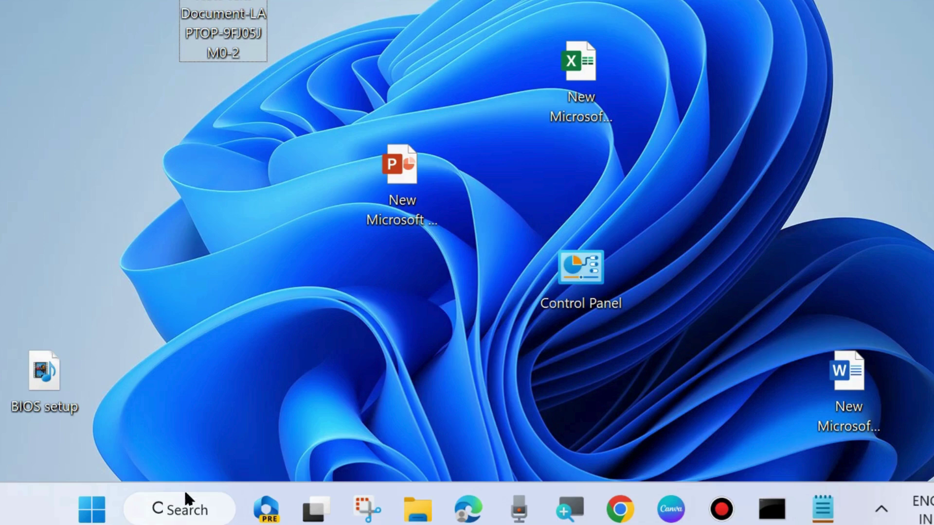
Open an administrator Command Prompt from a 'cmd' search and shift its window slightly
click(182, 508)
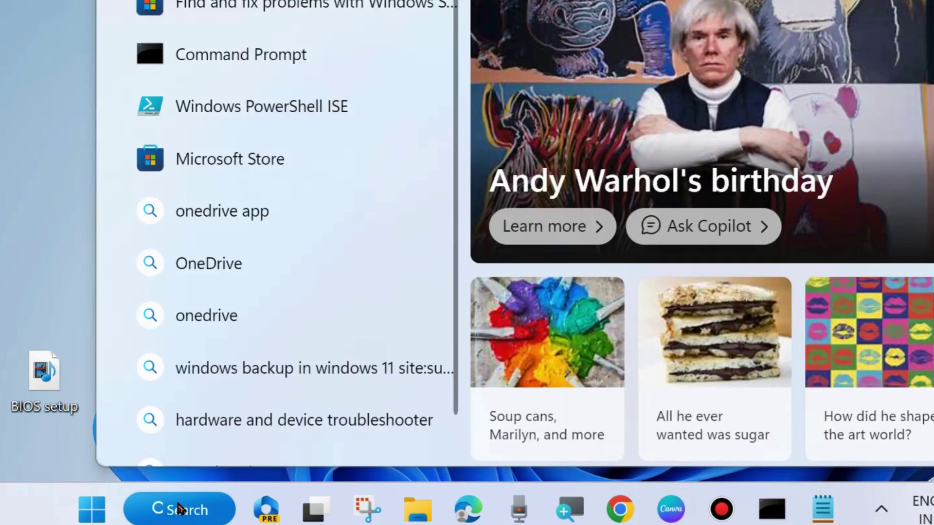
text(cmd)
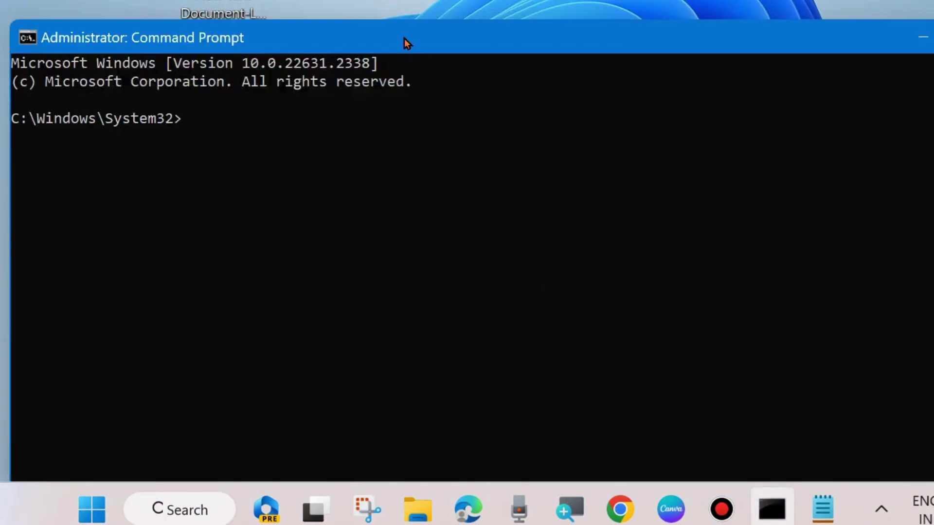
drag(413, 39, 423, 51)
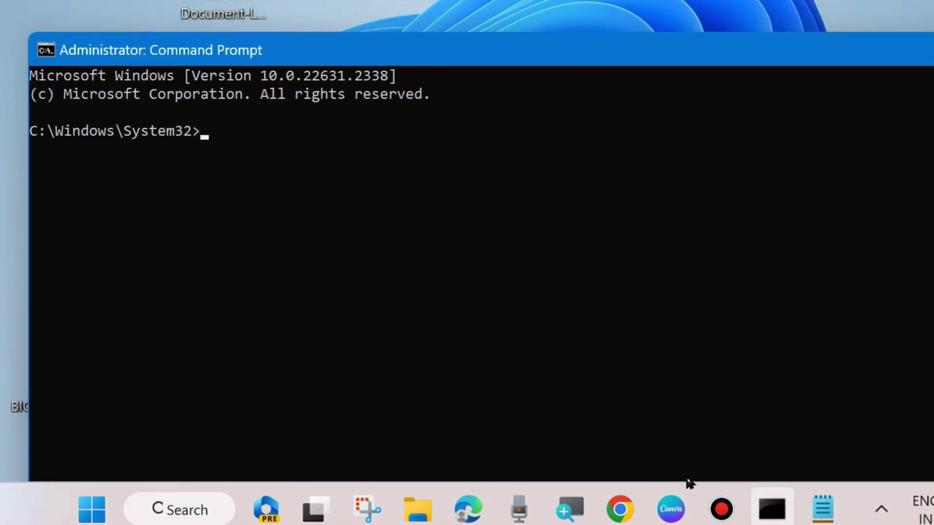
Bring up Notepad and select the scanhealth, checkhealth and restorehealth dism lines in turn
click(822, 508)
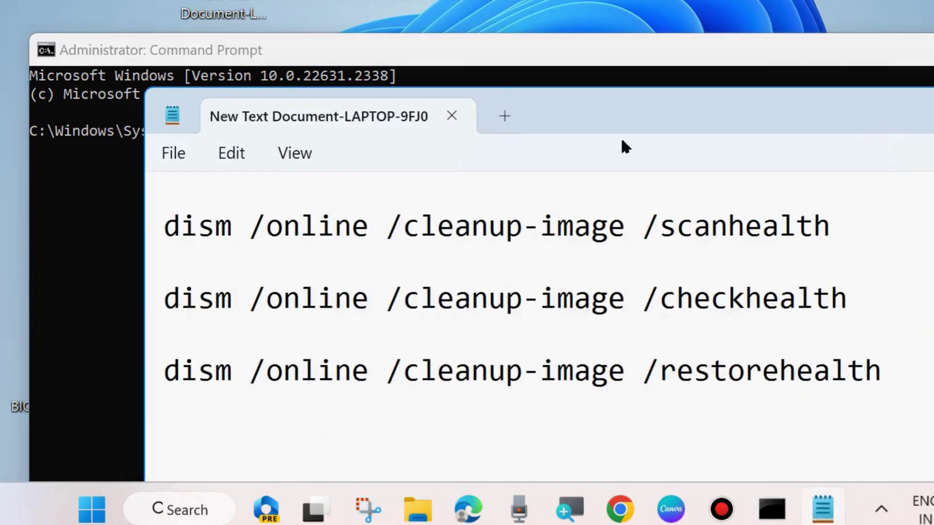
drag(655, 149, 619, 171)
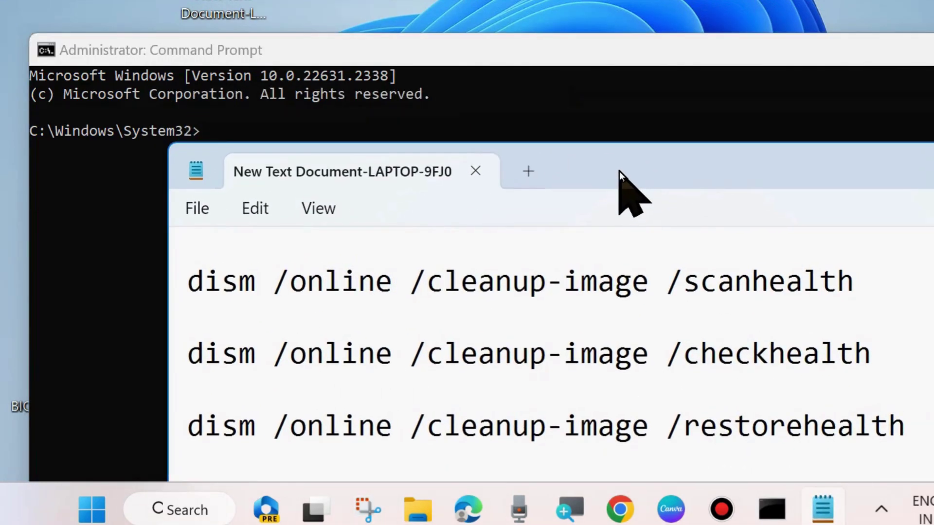
click(177, 294)
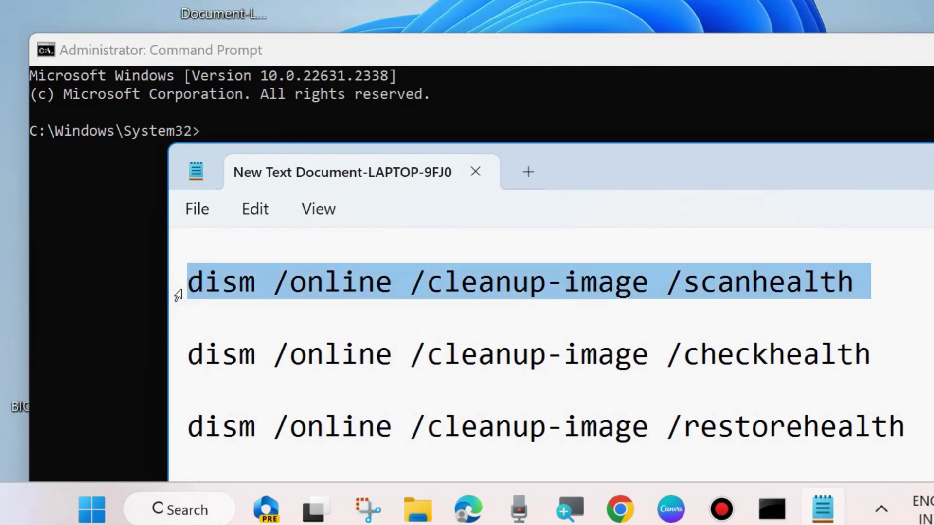
click(174, 360)
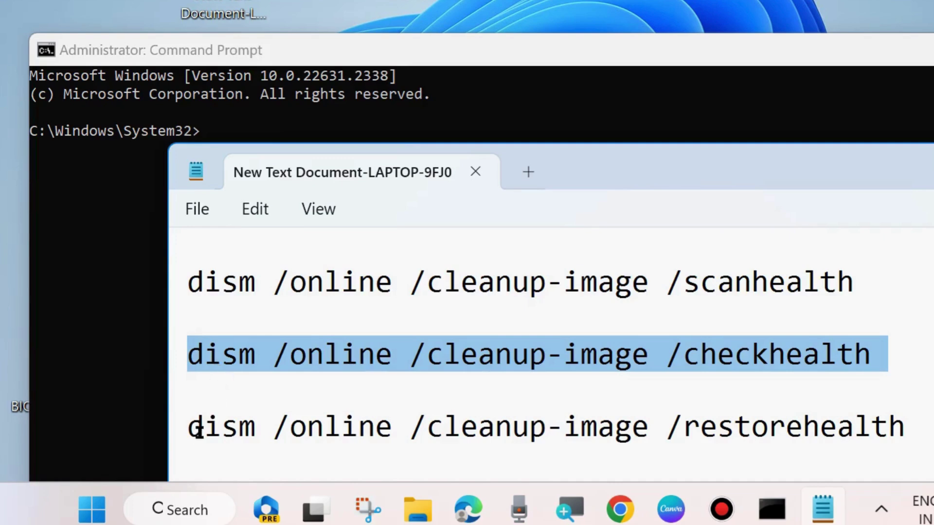
click(174, 441)
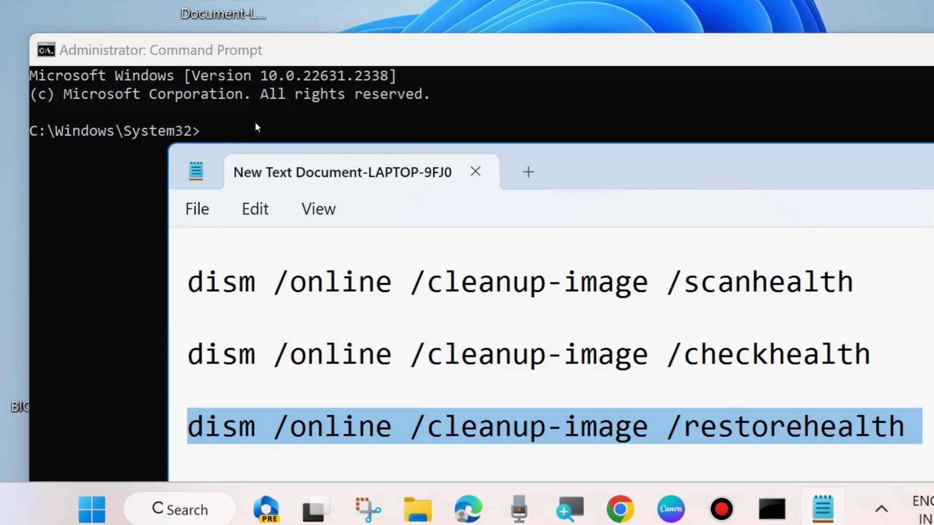
Enter sfc /scannow at the admin prompt and minimise Notepad
click(206, 129)
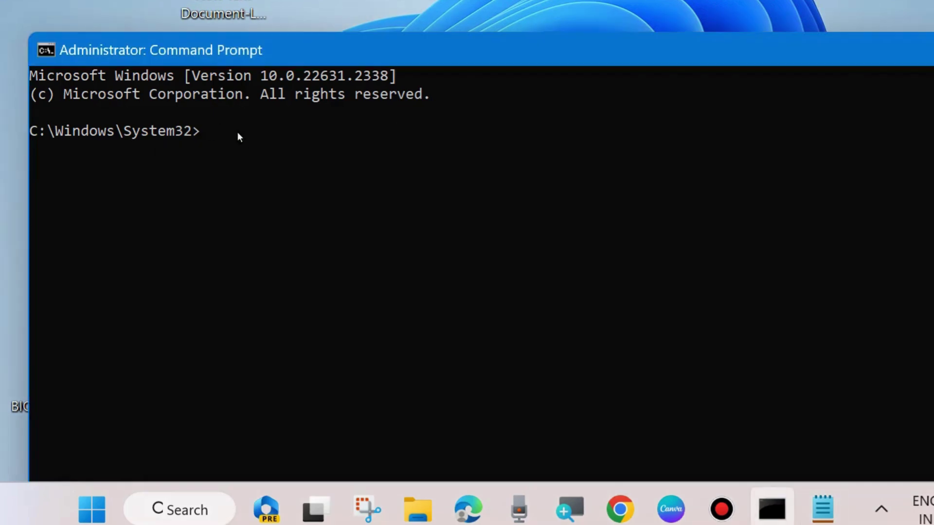
text(sfc /scannow)
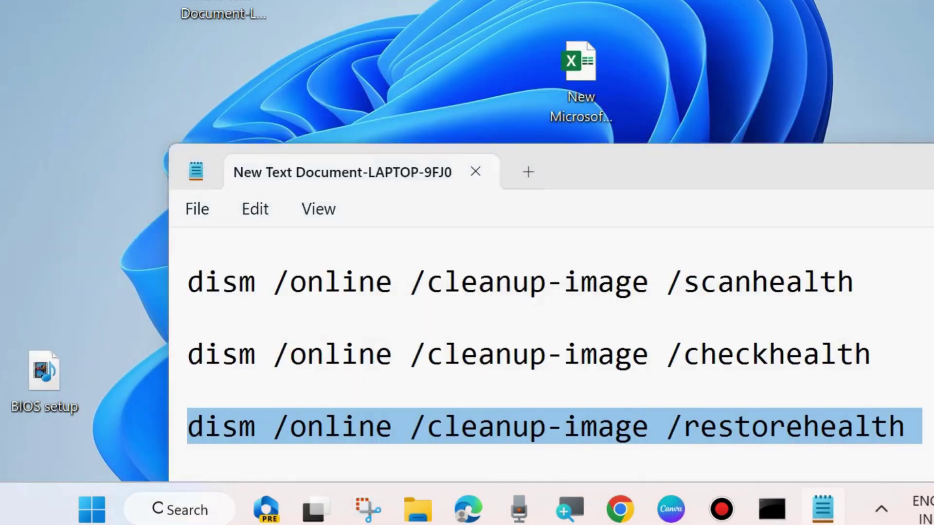
click(927, 171)
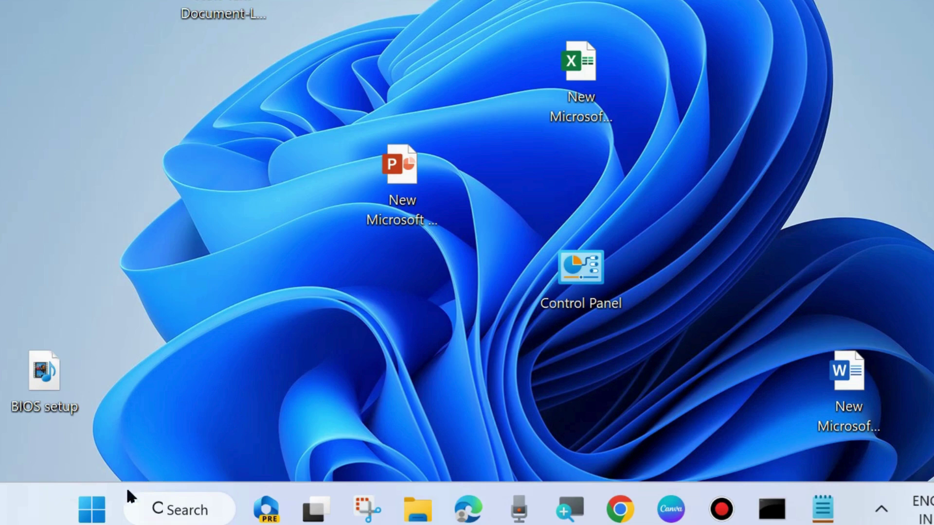
Open the Run box from the Start right-click menu with services.msc entered
right_click(91, 509)
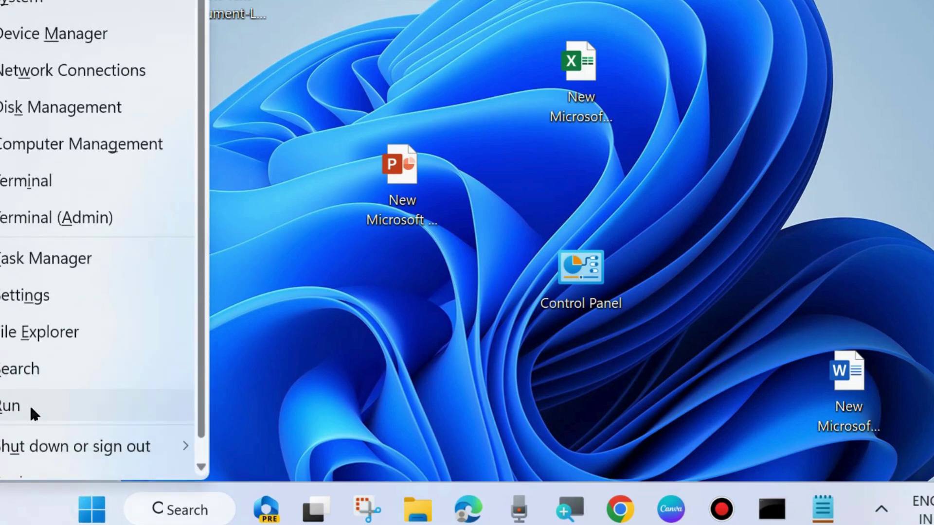
click(29, 403)
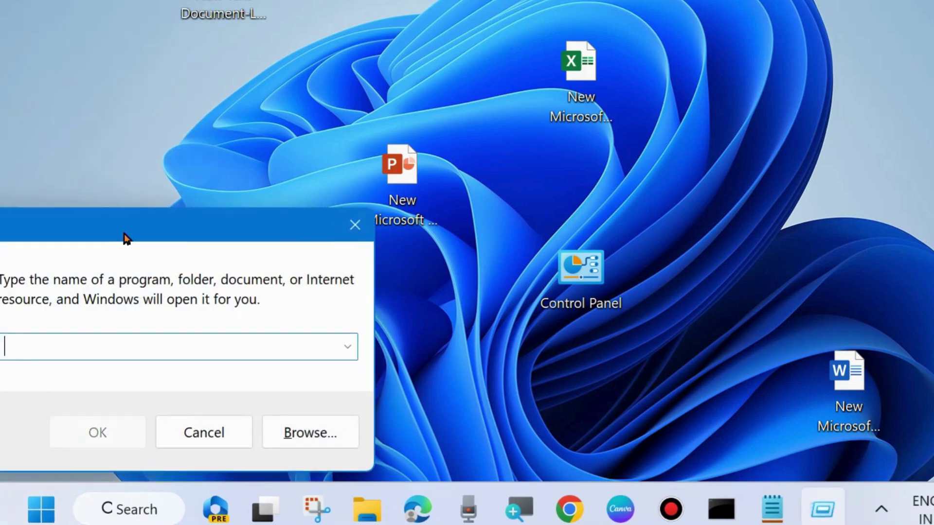
drag(123, 224, 512, 63)
text(se)
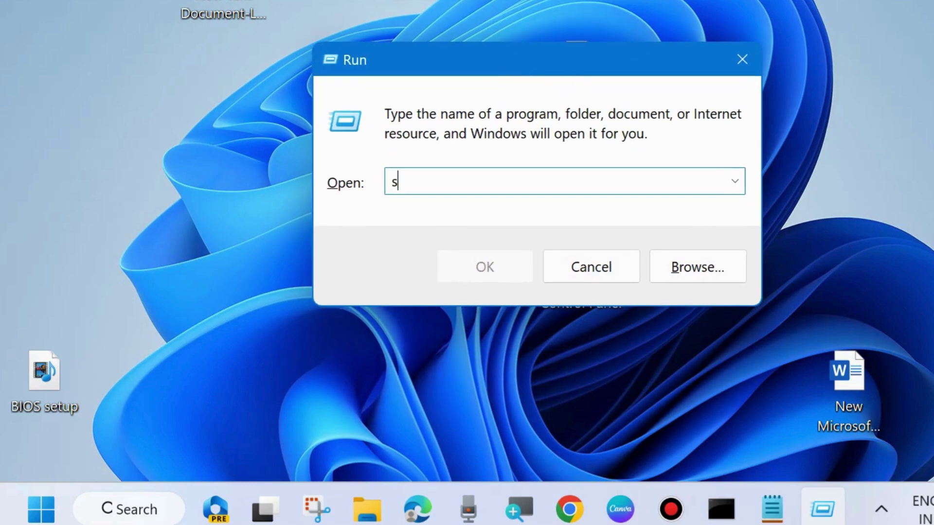
click(422, 206)
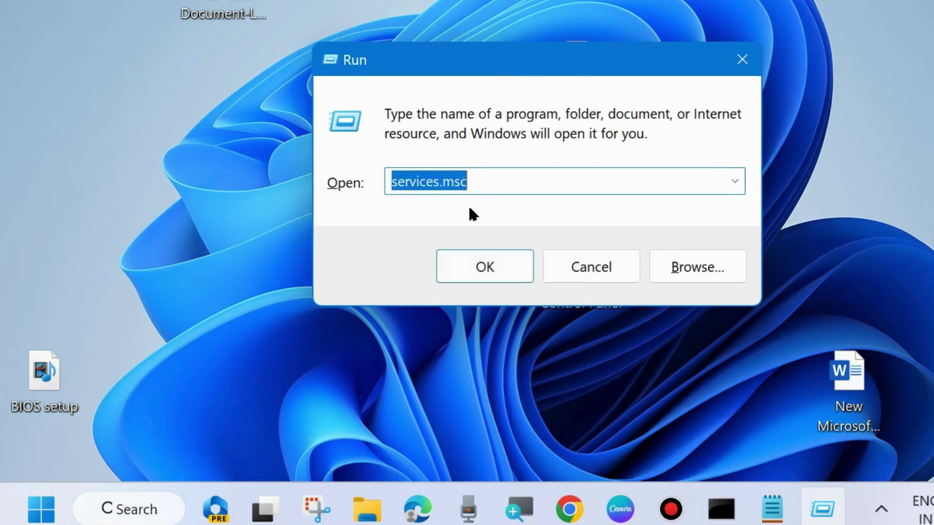
click(496, 180)
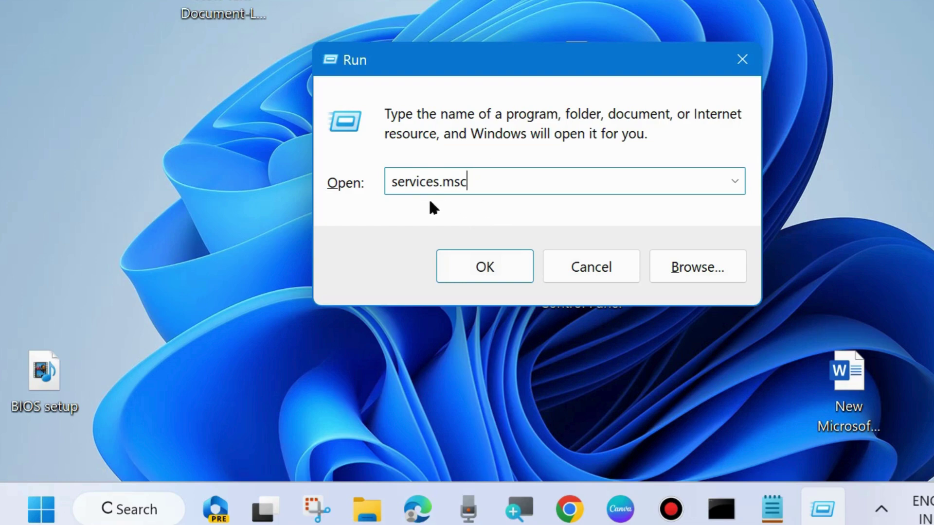
Launch the Services console and restart the Storage Service
click(491, 260)
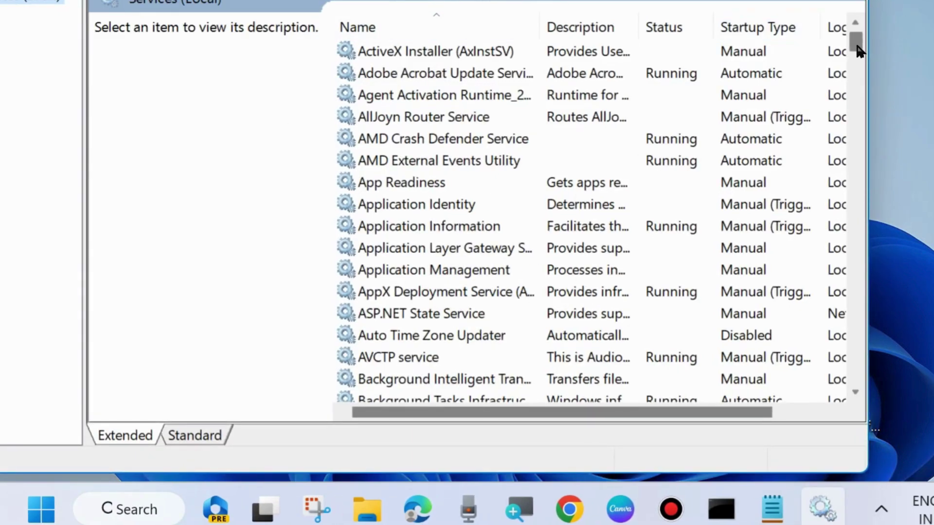
drag(856, 45, 823, 288)
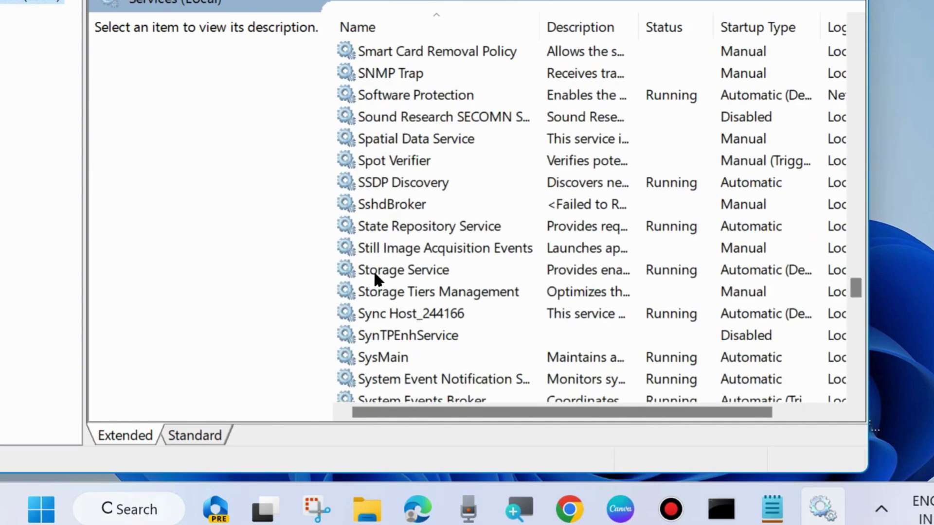
click(386, 272)
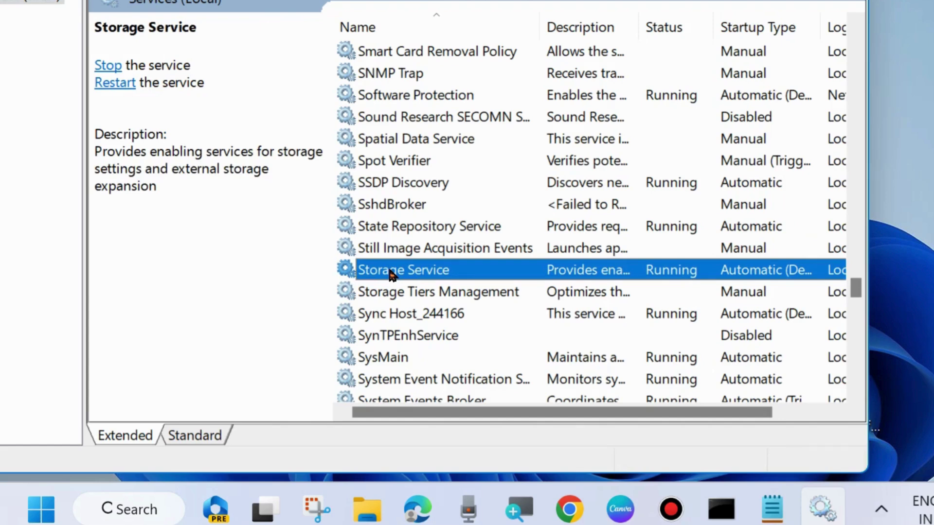
right_click(389, 273)
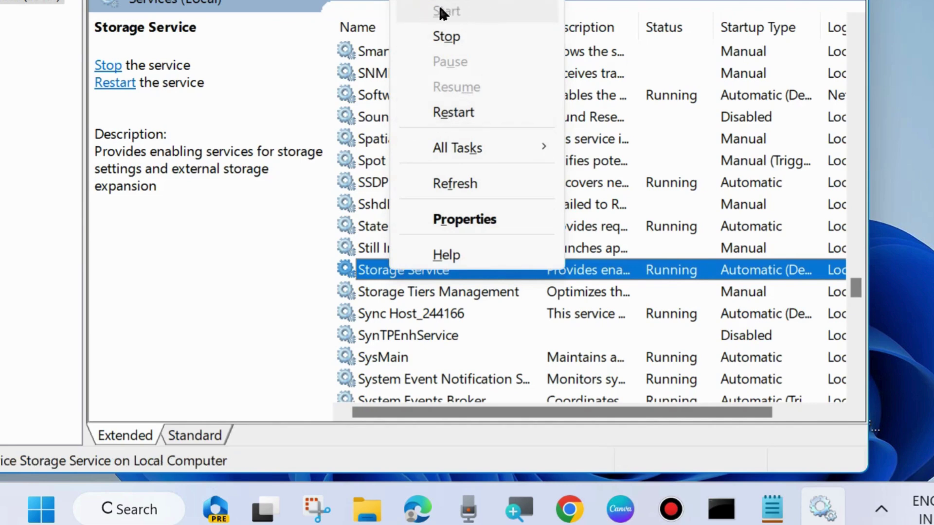
click(453, 113)
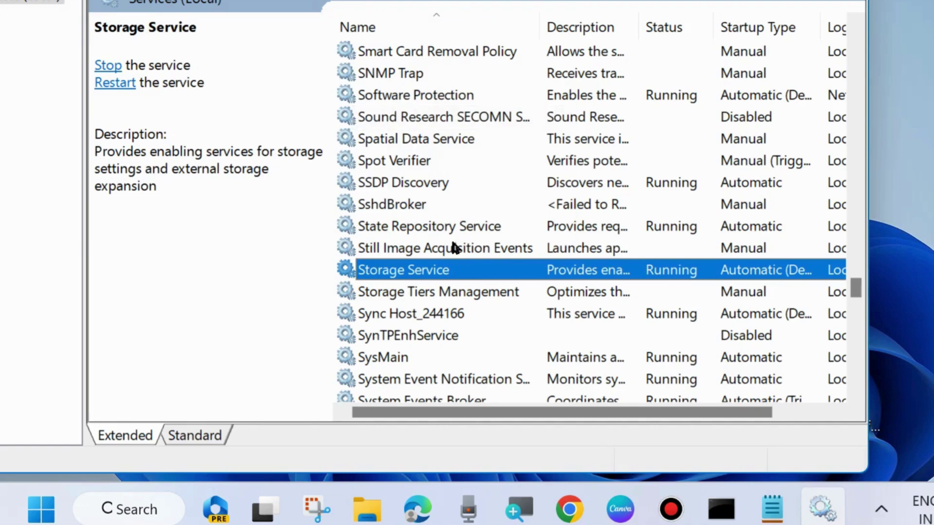
Set the Storage Service startup type to Automatic and apply it
double_click(414, 272)
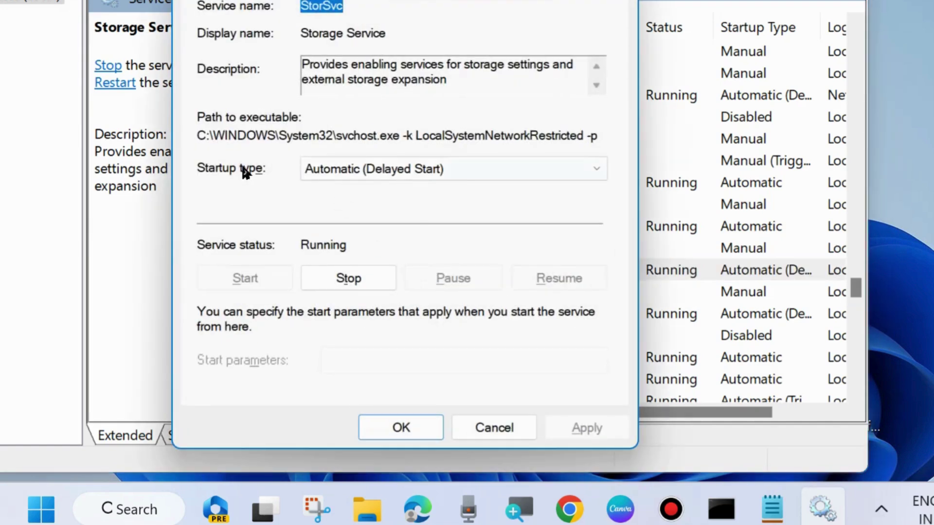
click(457, 164)
click(395, 202)
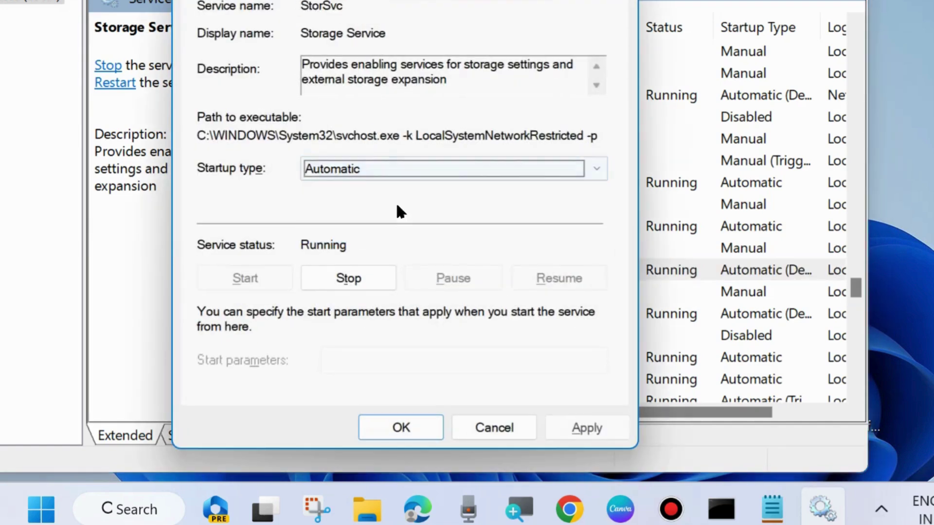
click(584, 427)
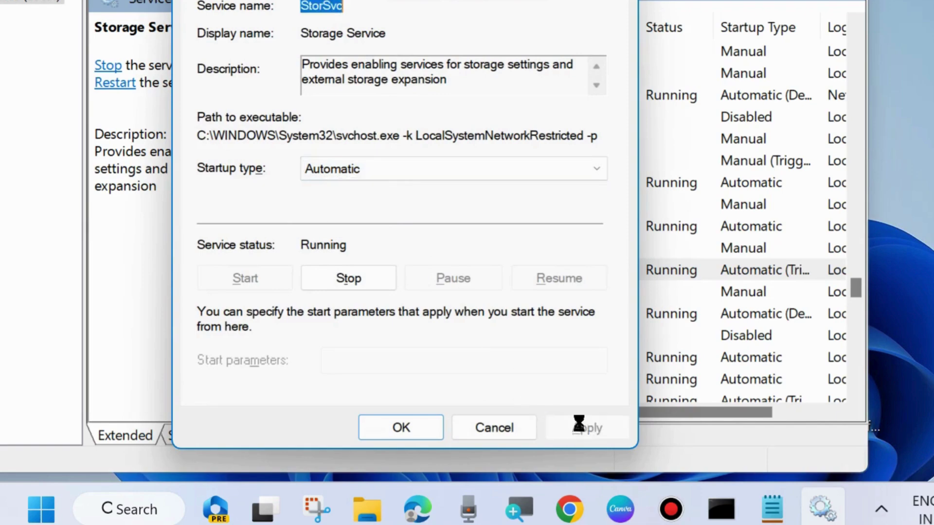
click(399, 427)
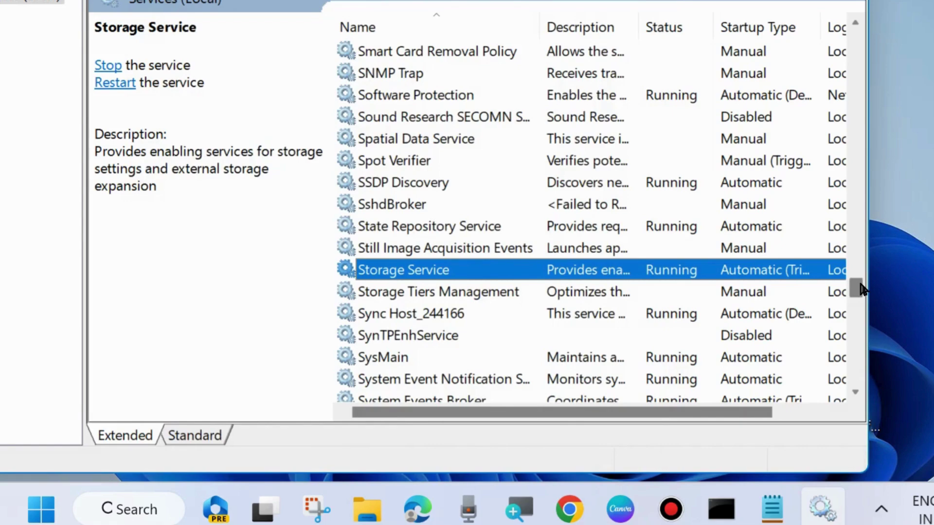
Restart the Windows Update service
drag(855, 287, 863, 346)
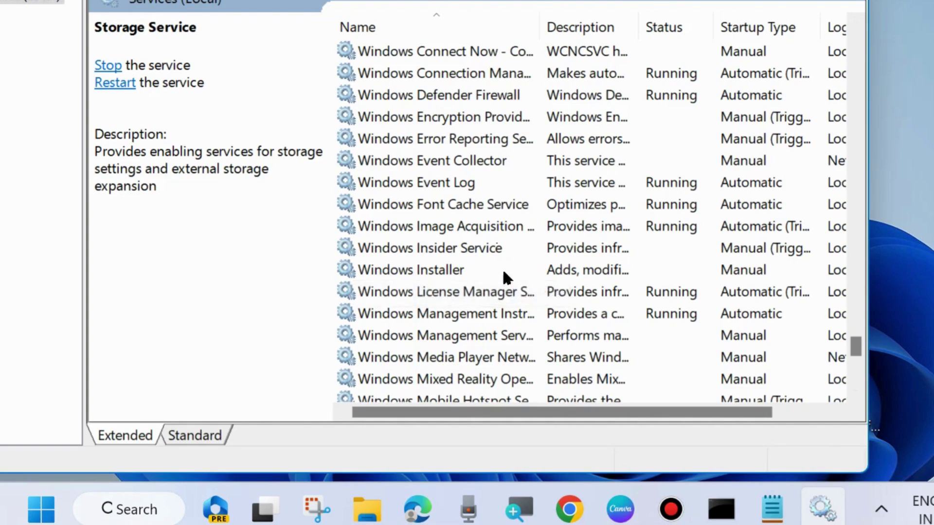
scroll(471, 277, down, 7)
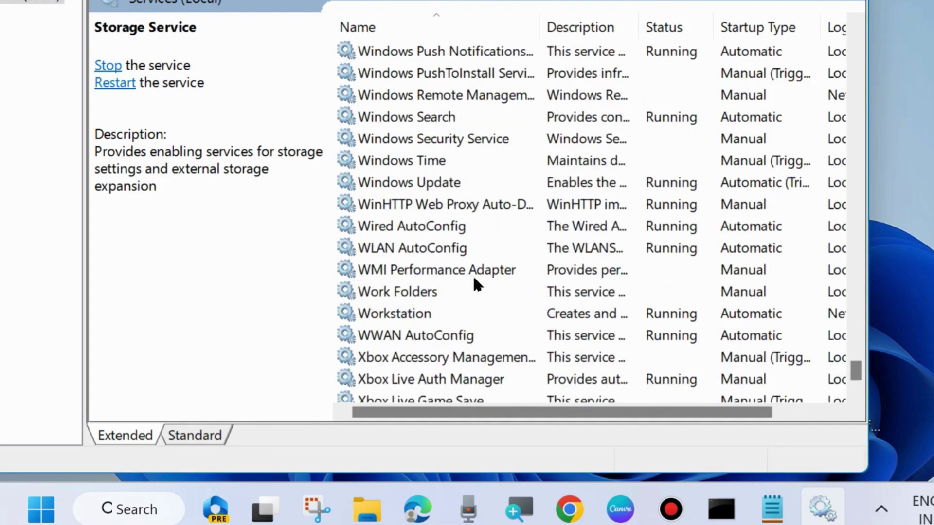
click(426, 189)
right_click(406, 187)
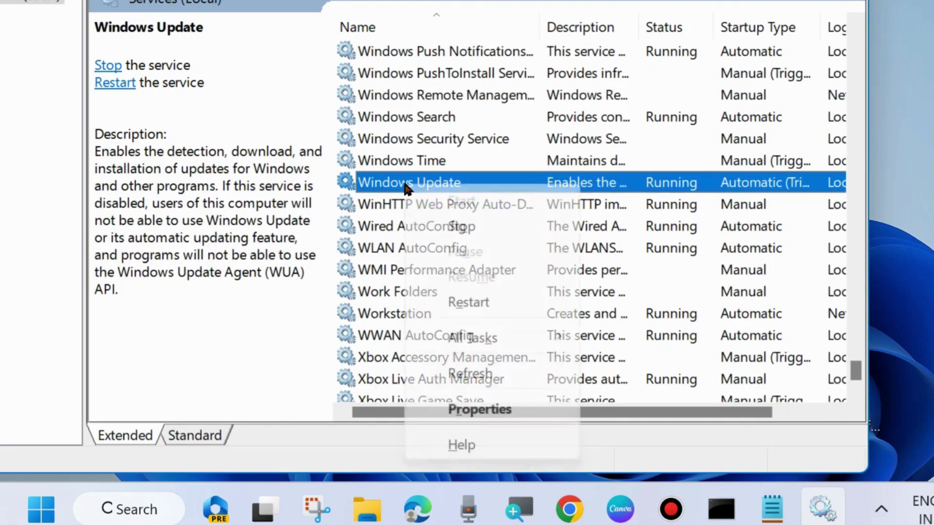
click(464, 300)
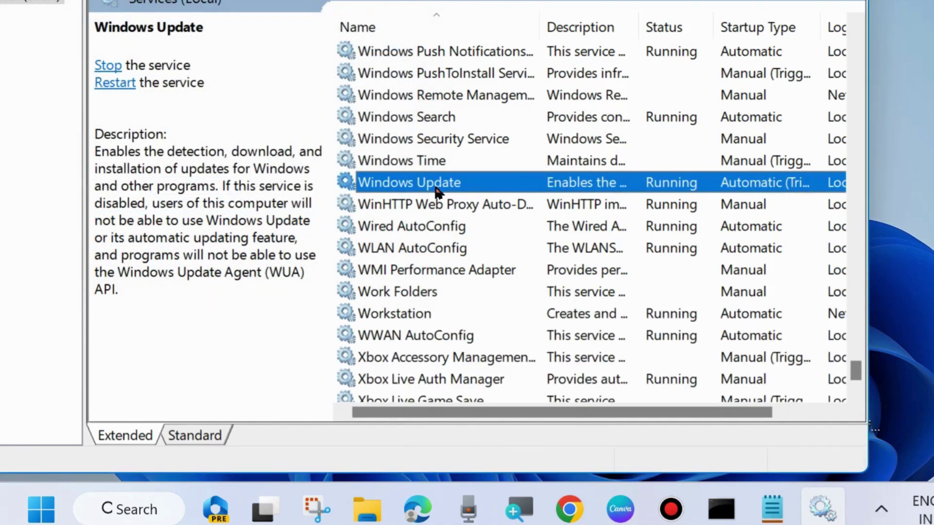
Set Windows Update's startup type to Automatic, apply, and close its properties
double_click(439, 184)
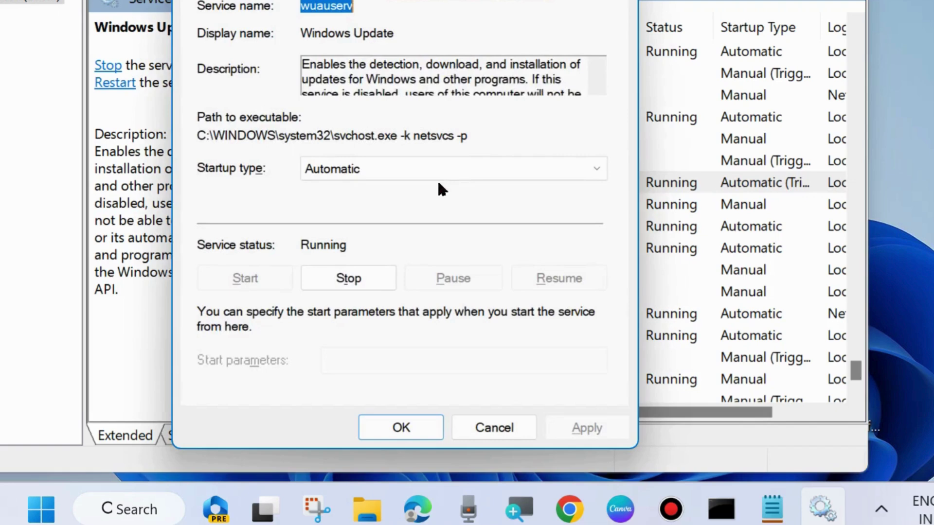
click(363, 169)
click(351, 205)
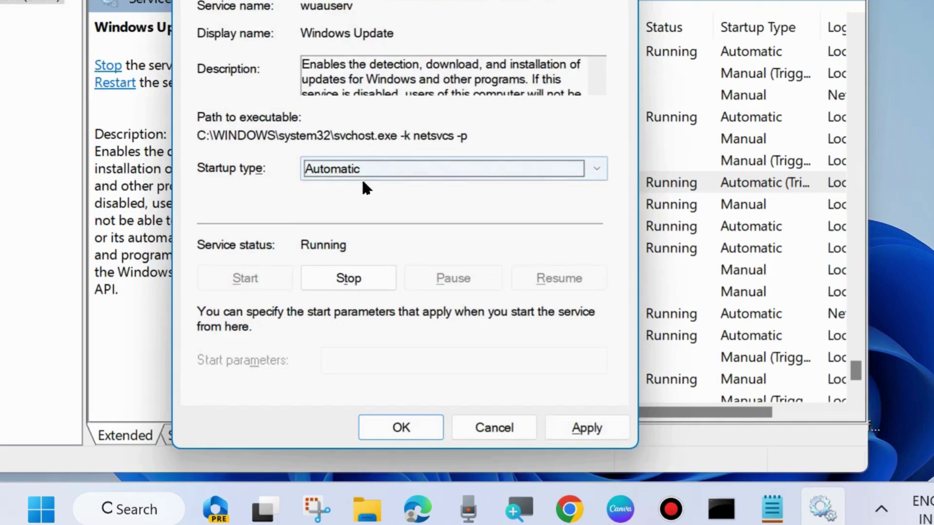
click(580, 416)
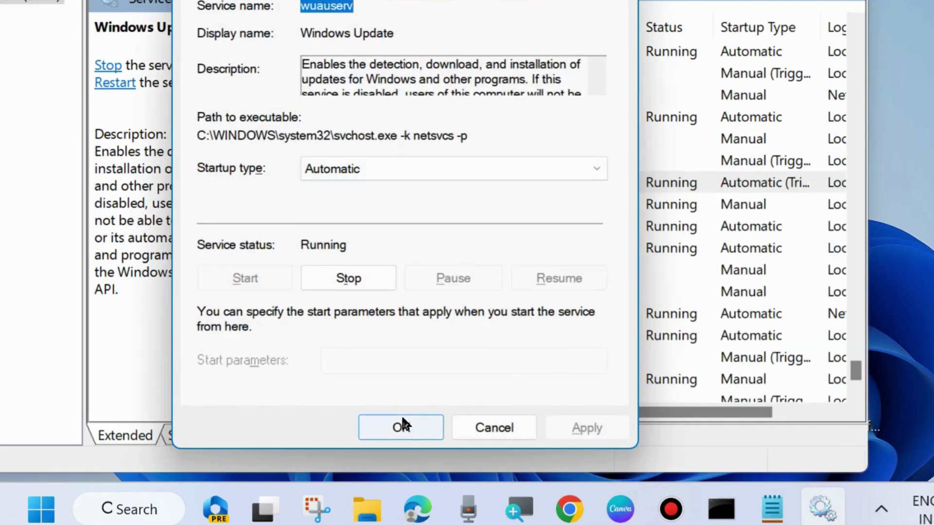
click(401, 426)
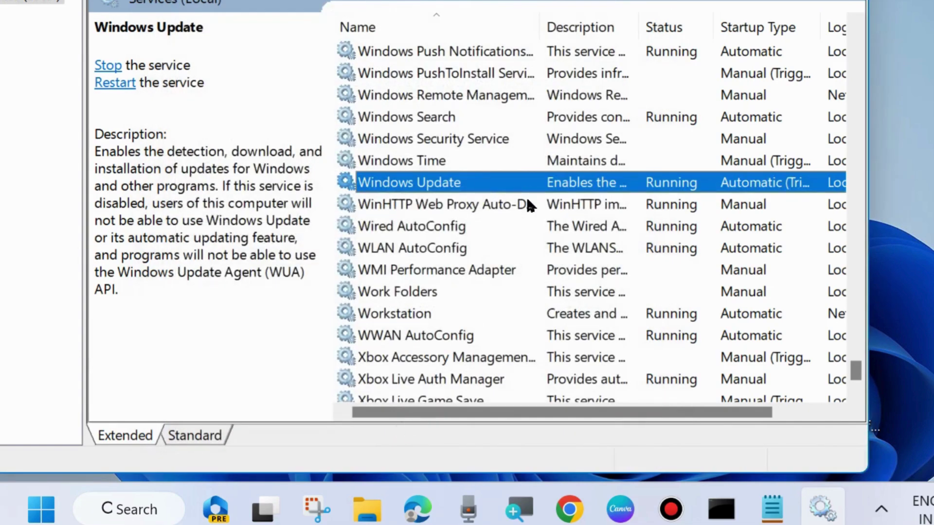
Close Services and run Windows PowerShell ISE as administrator from a 'powershell' search
key(alt+F4)
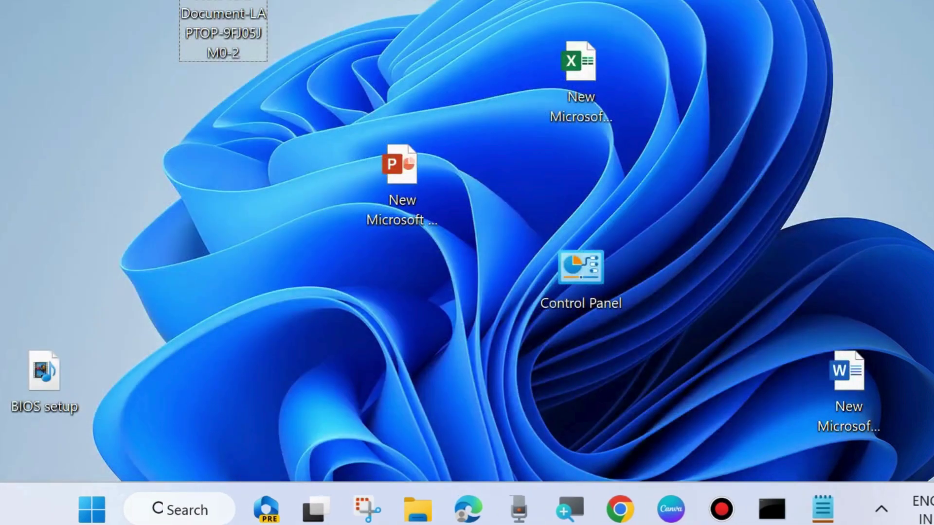
click(806, 6)
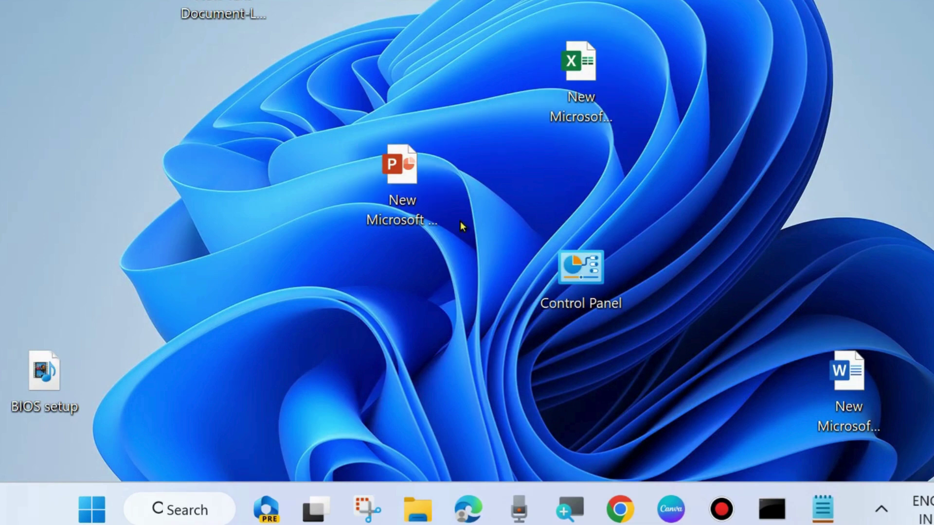
click(199, 510)
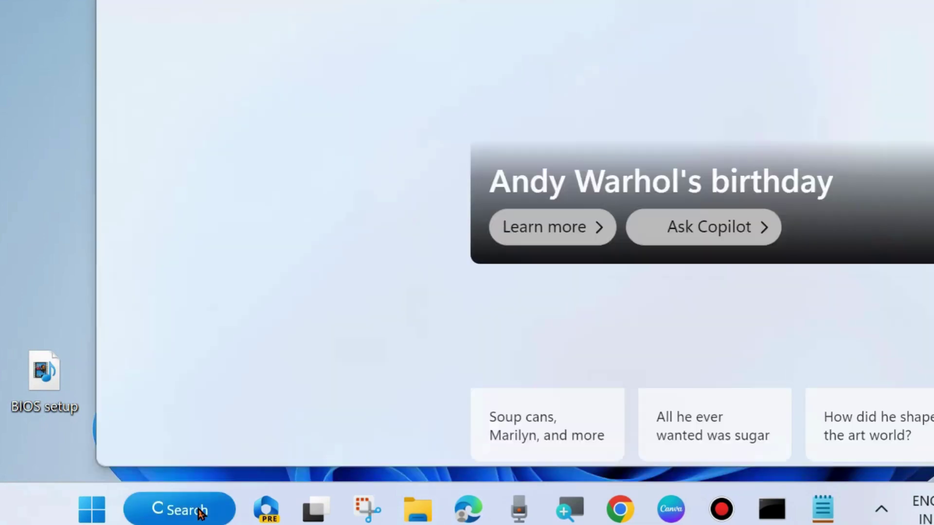
text(powers)
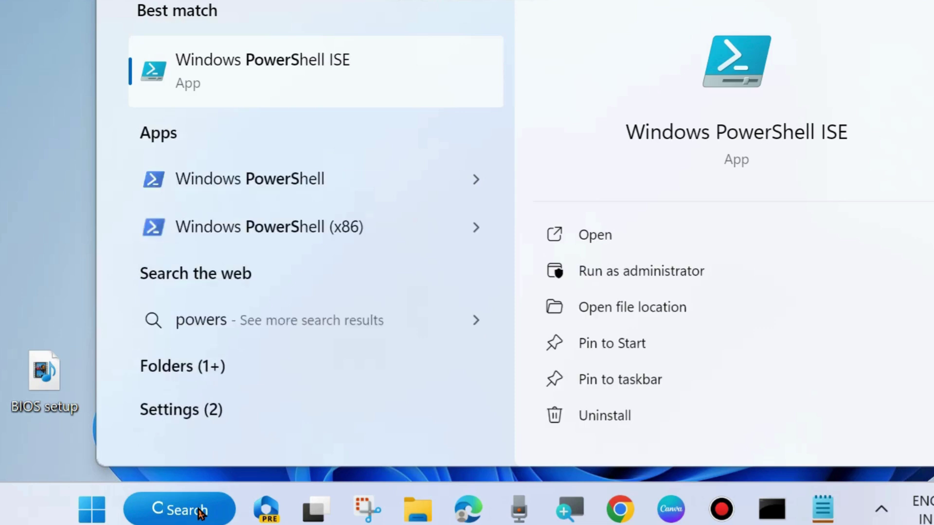
text(hell)
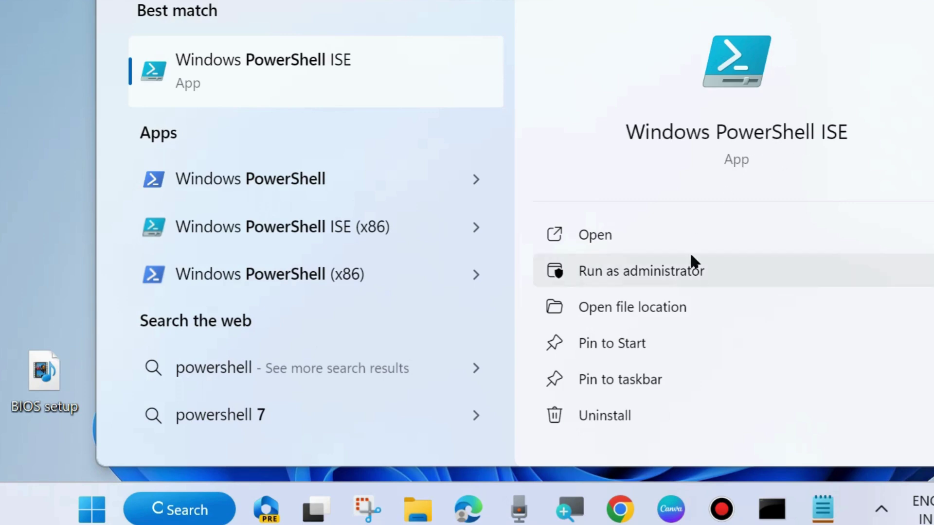
click(639, 271)
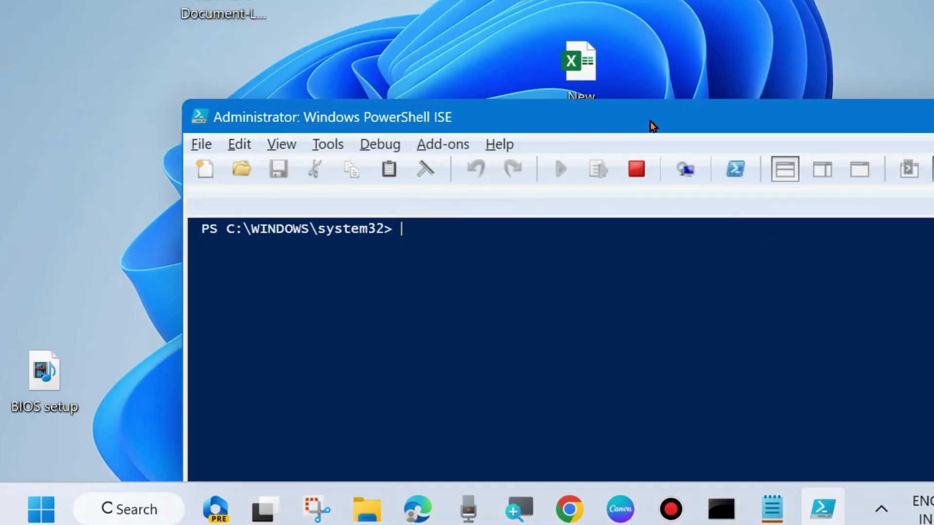
Arrange the ISE and Notepad windows and select the first Store removal command in the notes
drag(652, 125, 485, 45)
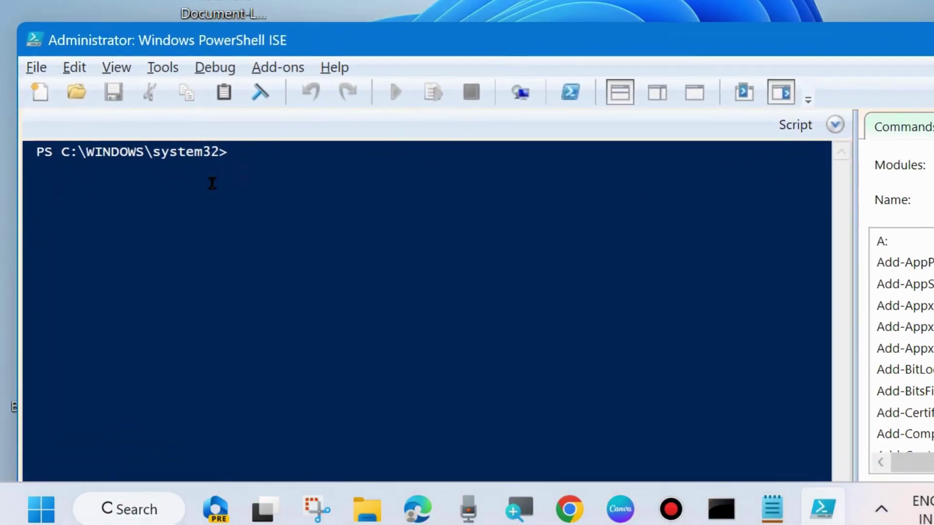
click(768, 521)
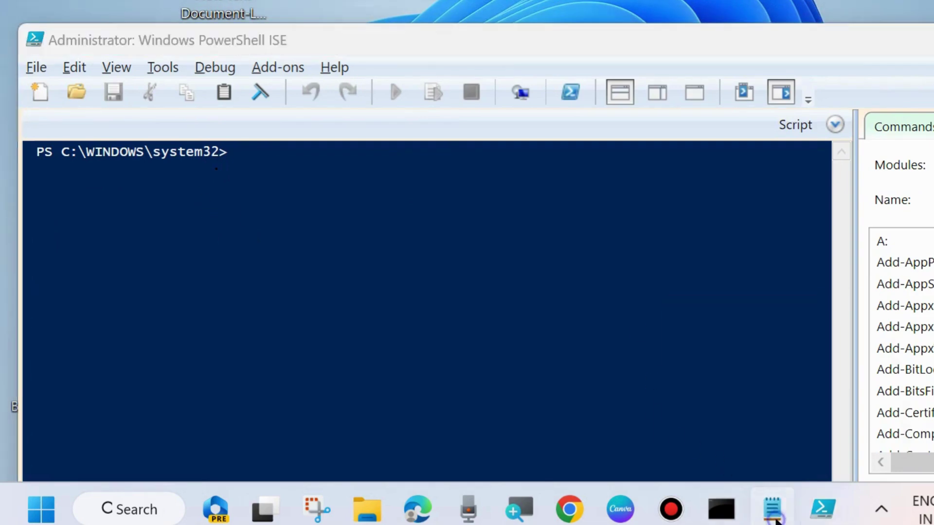
drag(593, 94, 541, 214)
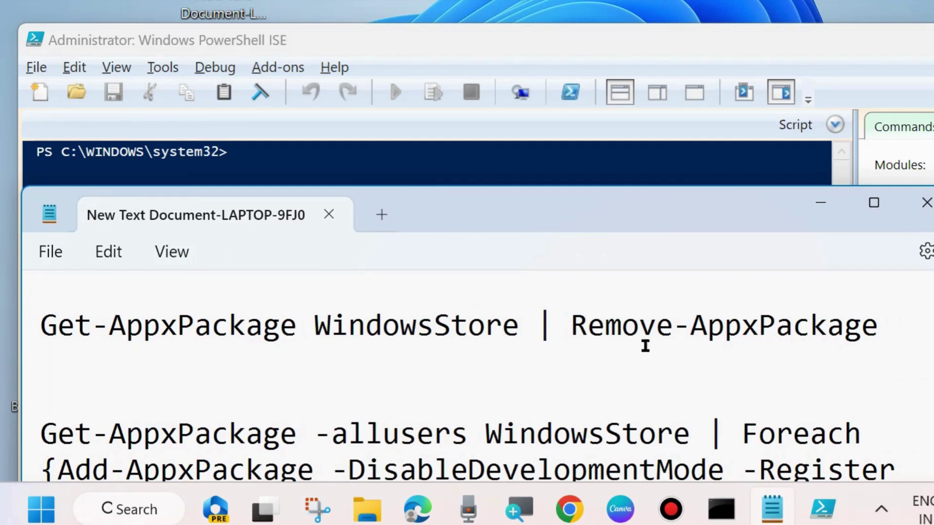
drag(887, 333, 570, 333)
drag(438, 336, 44, 329)
key(ctrl+c)
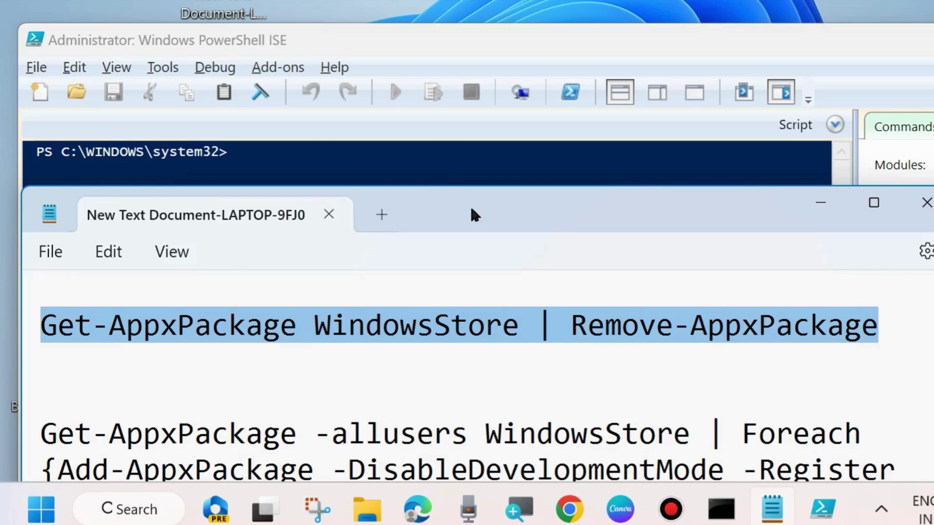
drag(474, 214, 497, 355)
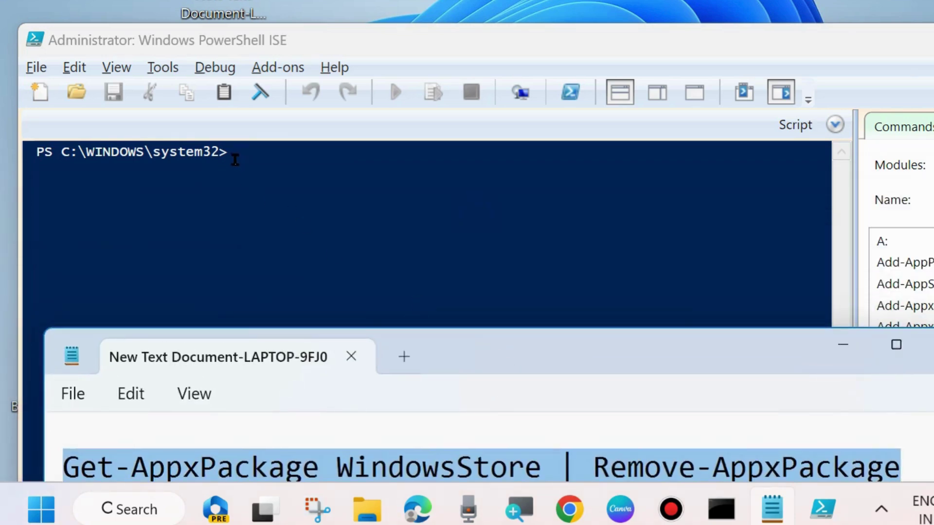
Run Get-AppxPackage WindowsStore | Remove-AppxPackage at the console, then recall it at the prompt
click(235, 160)
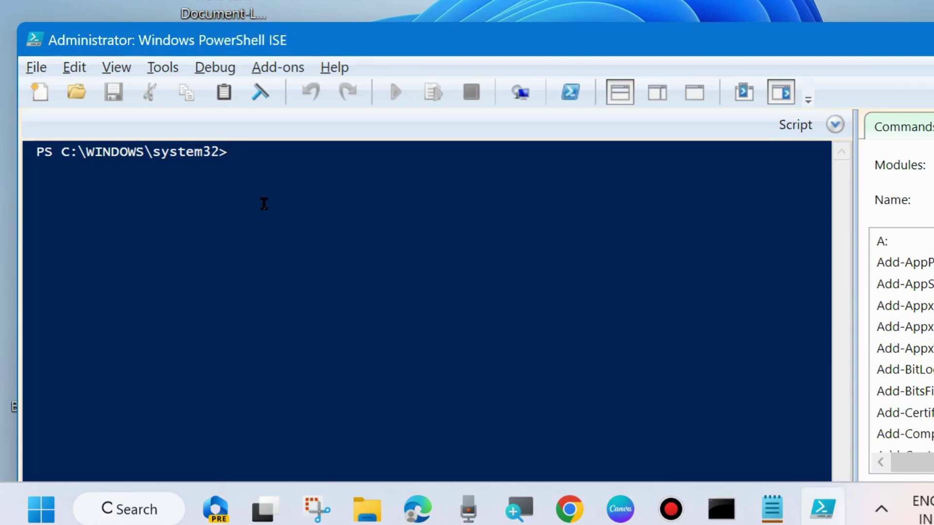
key(ctrl+v)
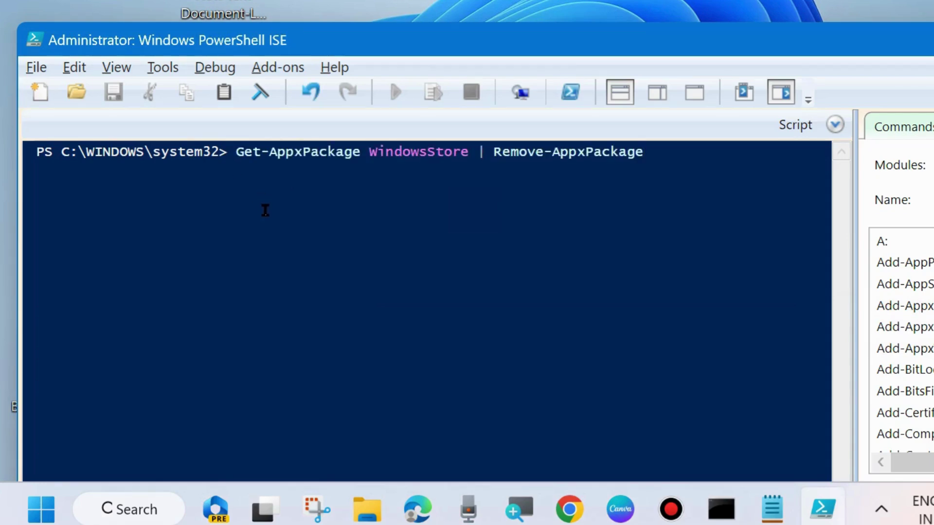
key(Return)
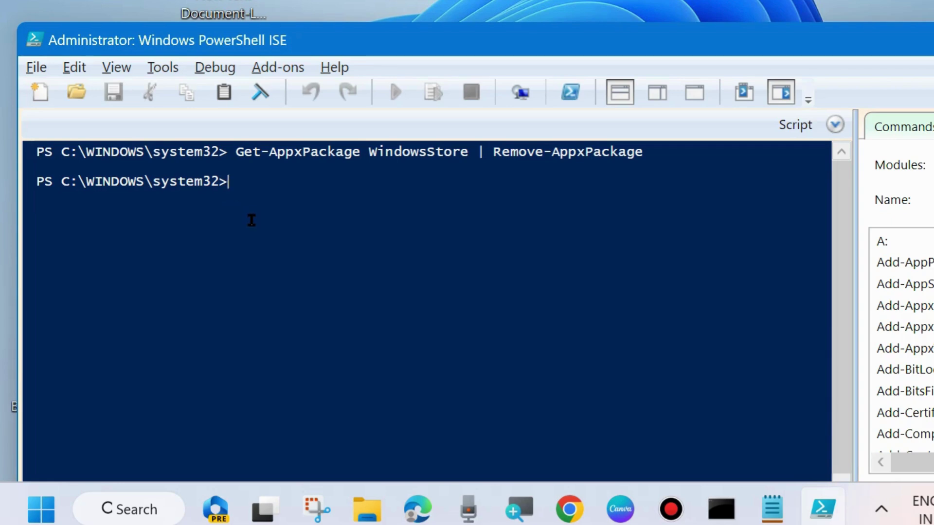
key(Up)
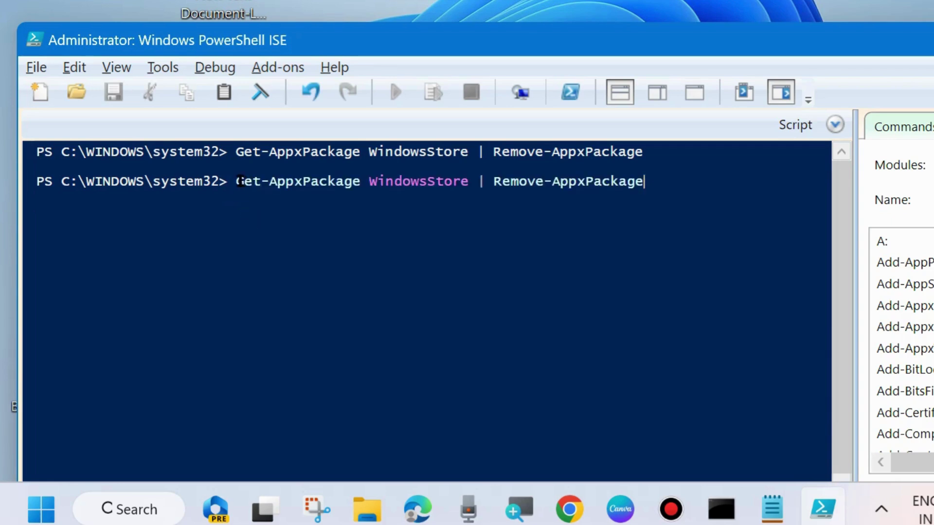
click(240, 181)
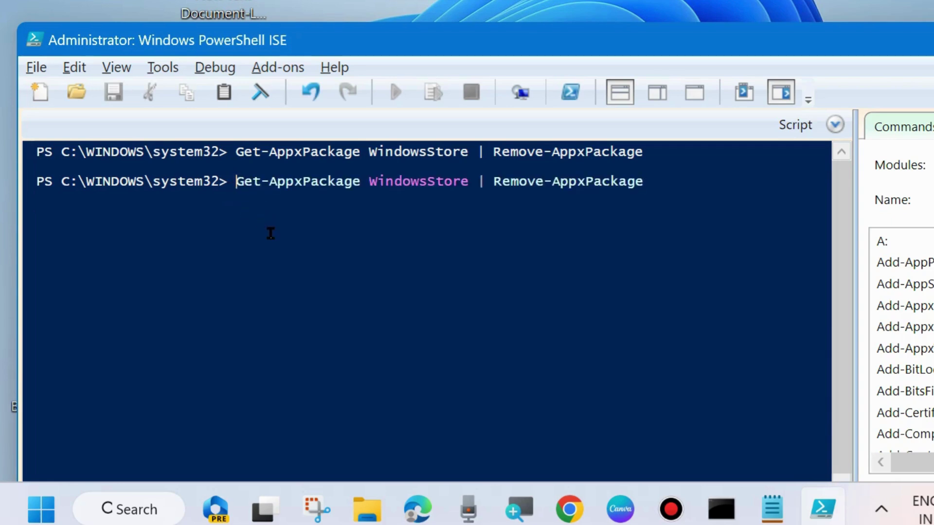